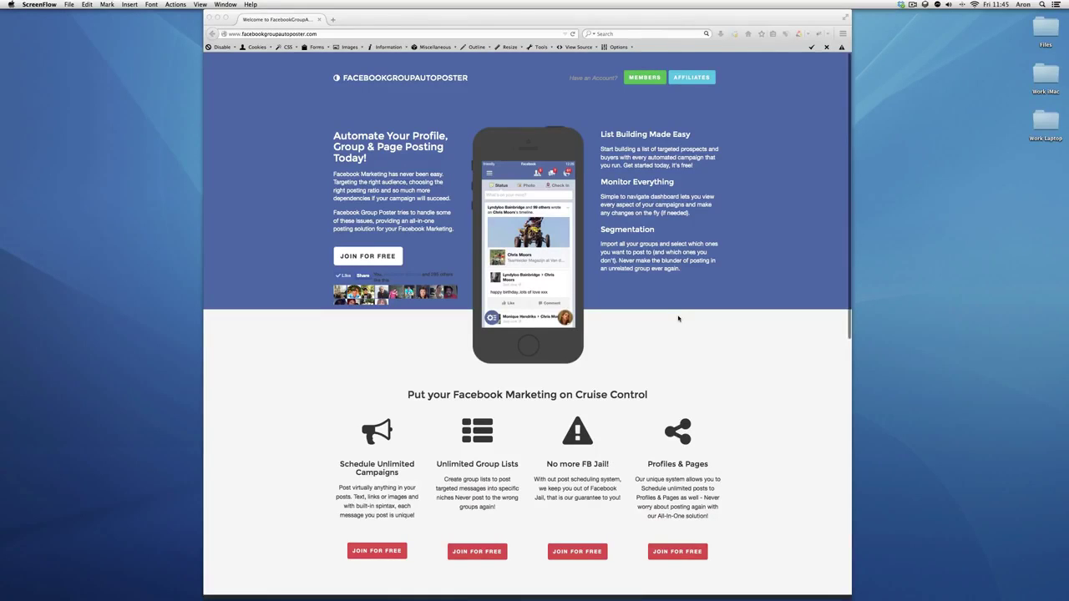
# Glance at Plans & Pricing on the landing page, then start the free plan signup
pyautogui.scroll(-3, 678, 318)
pyautogui.scroll(3, 679, 318)
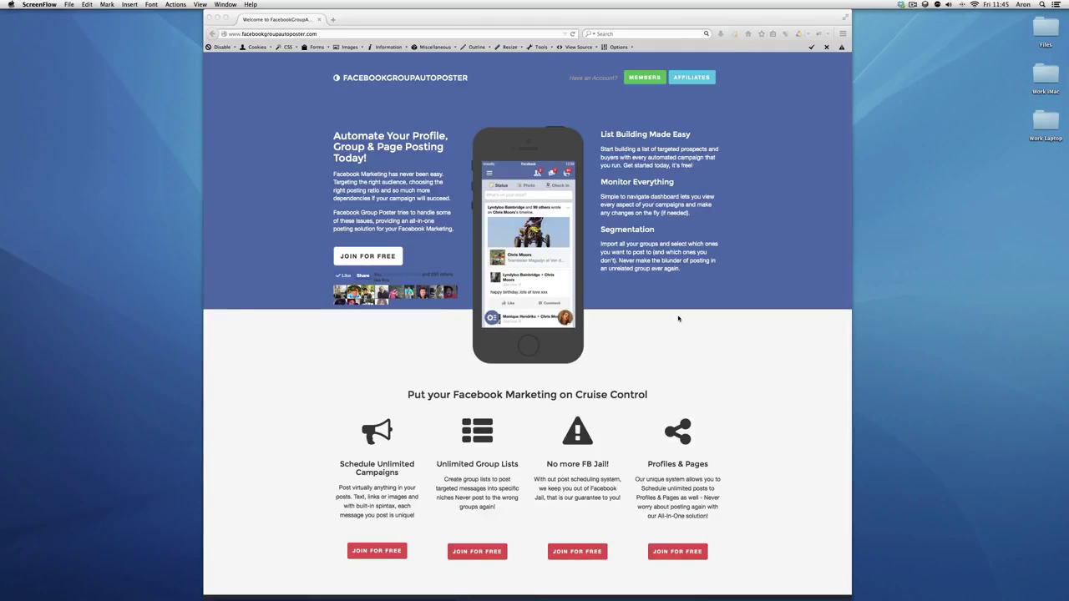
pyautogui.click(398, 264)
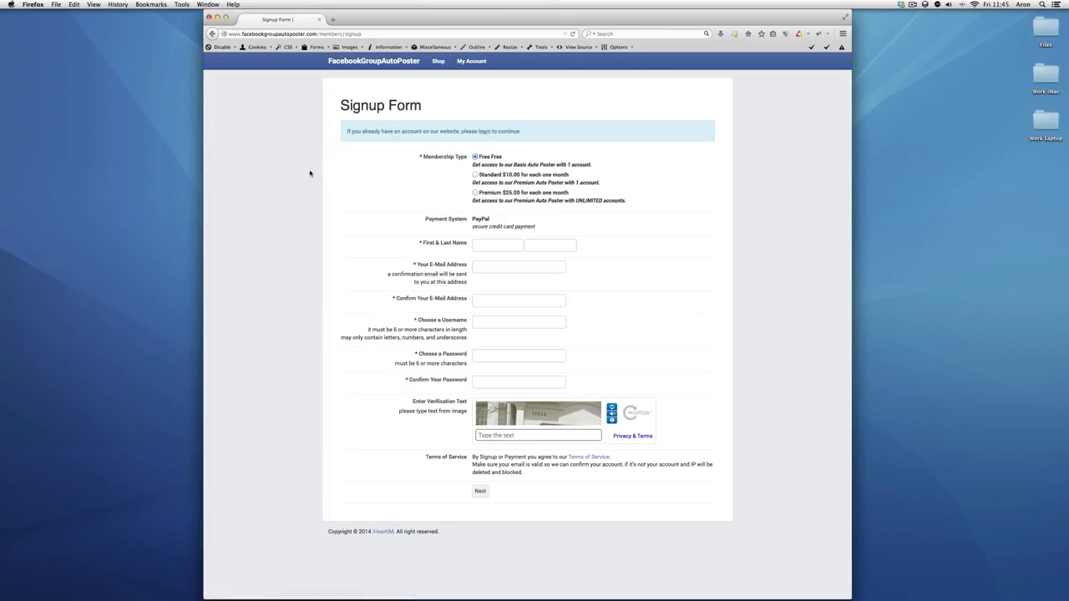
# Log in as the existing member using the browser's saved username and autofilled password
pyautogui.write('arb')
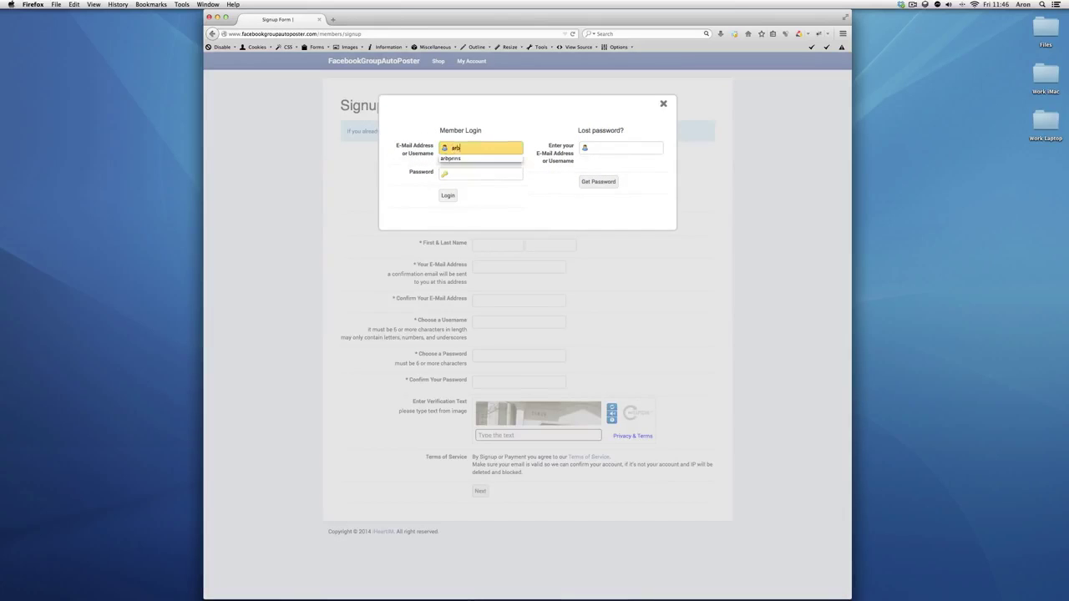
pyautogui.press('Down')
pyautogui.press('Return')
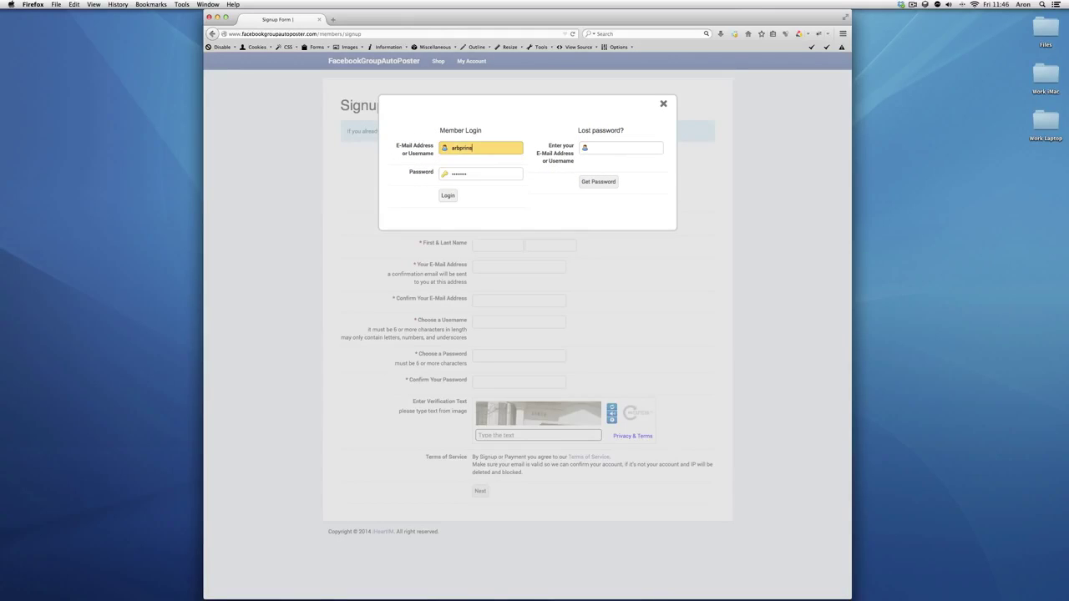
pyautogui.press('Return')
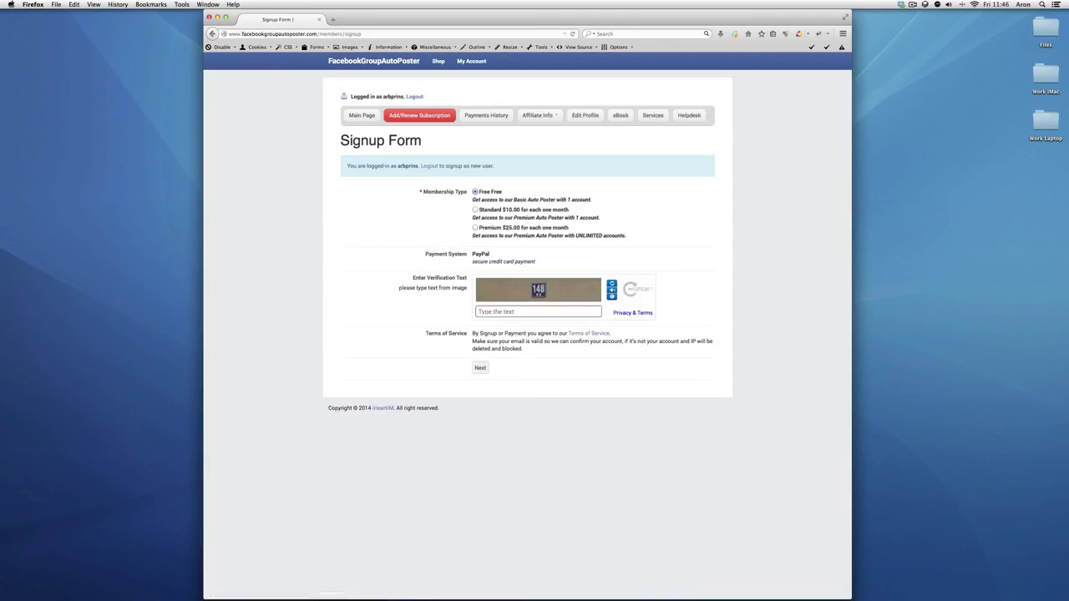
# From the membership Main Page, open Premium Auto Poster under Active Resources
pyautogui.click(362, 115)
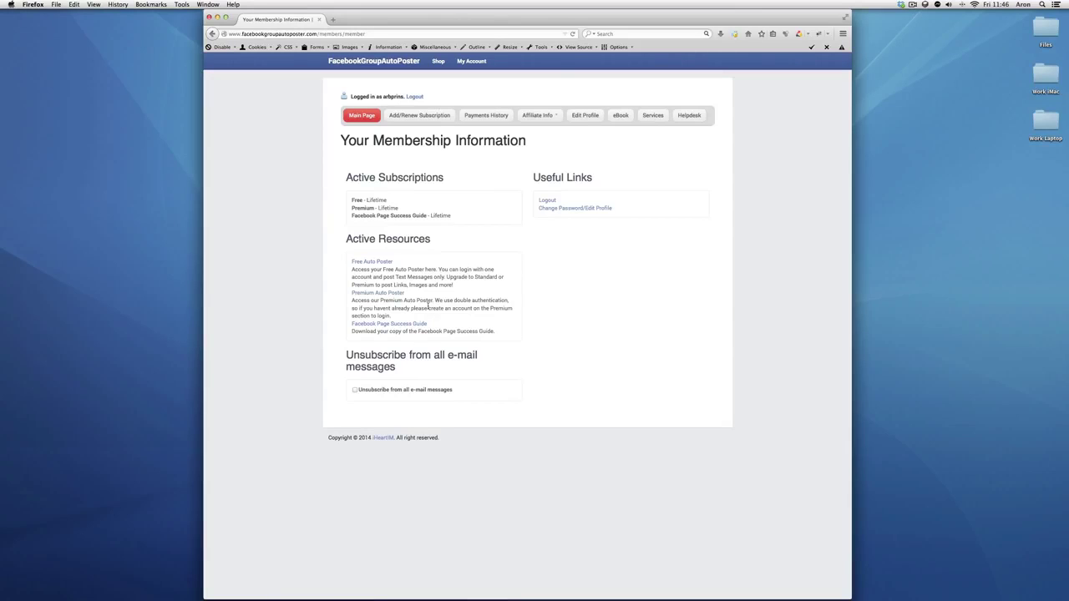
pyautogui.click(380, 293)
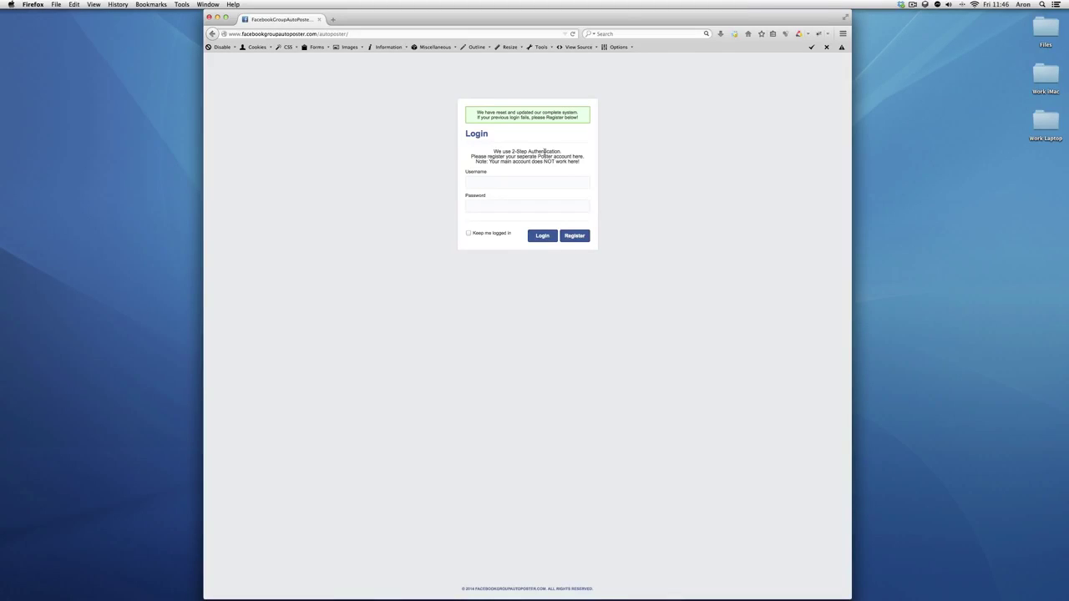
# Back out of registration and sign in to the auto poster with the poster username and password
pyautogui.click(575, 235)
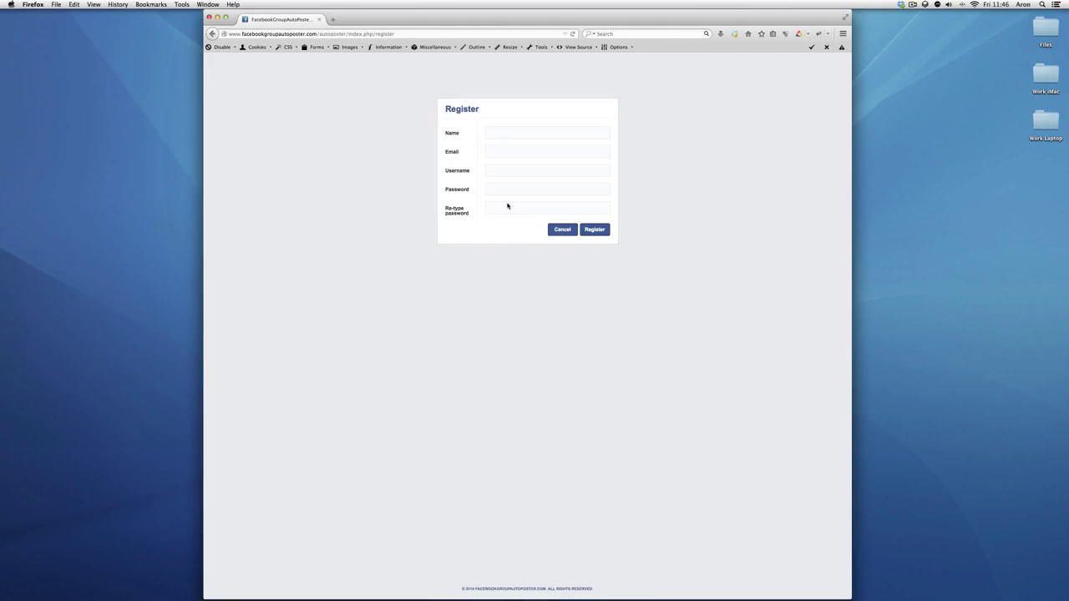
pyautogui.click(594, 229)
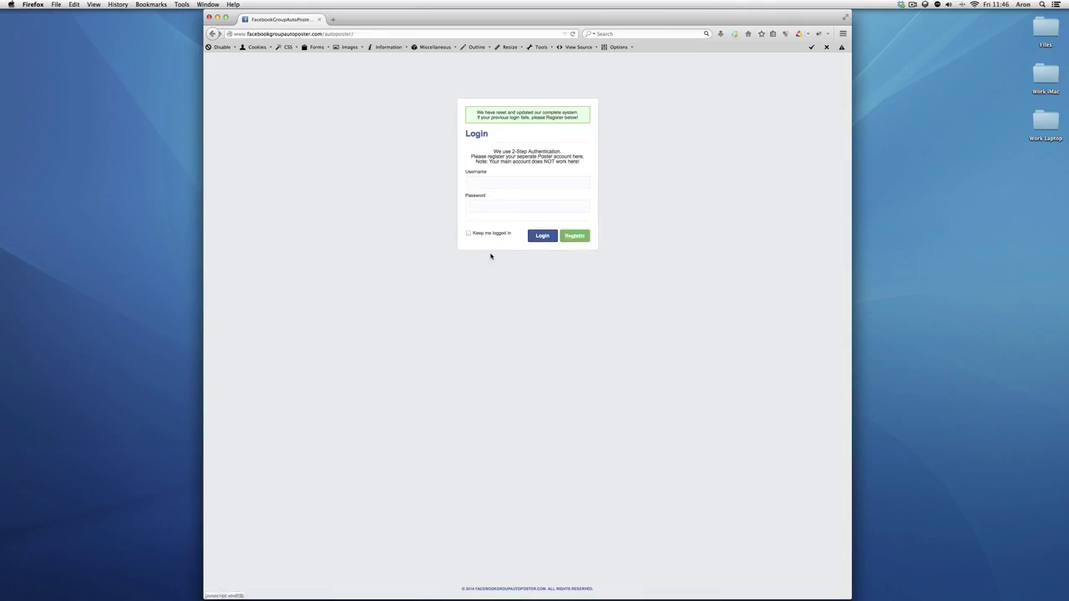
pyautogui.click(507, 181)
pyautogui.write('aron')
pyautogui.press('Tab')
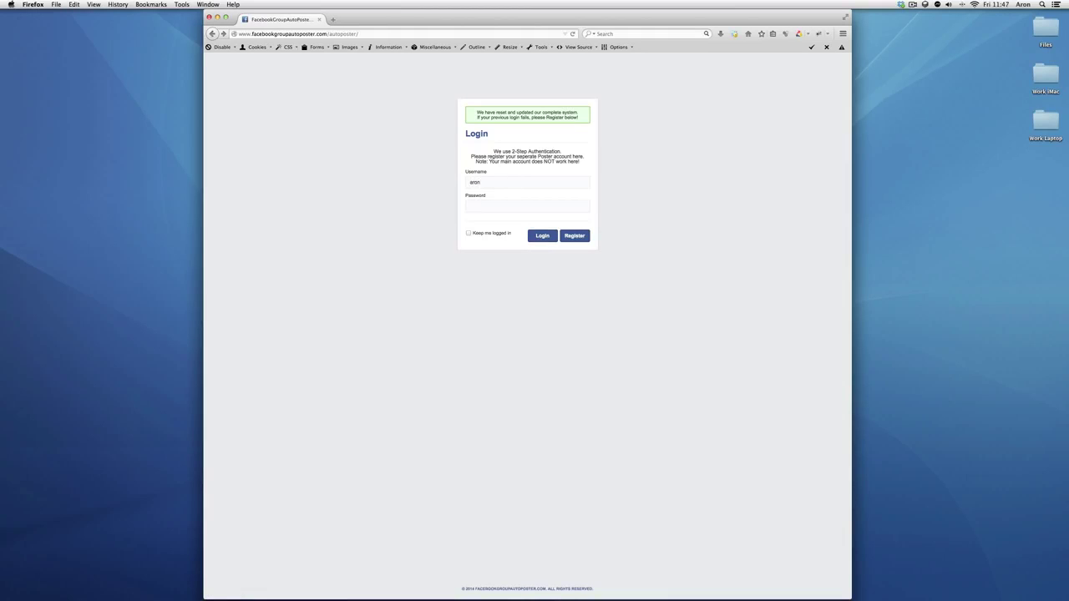
pyautogui.press('Return')
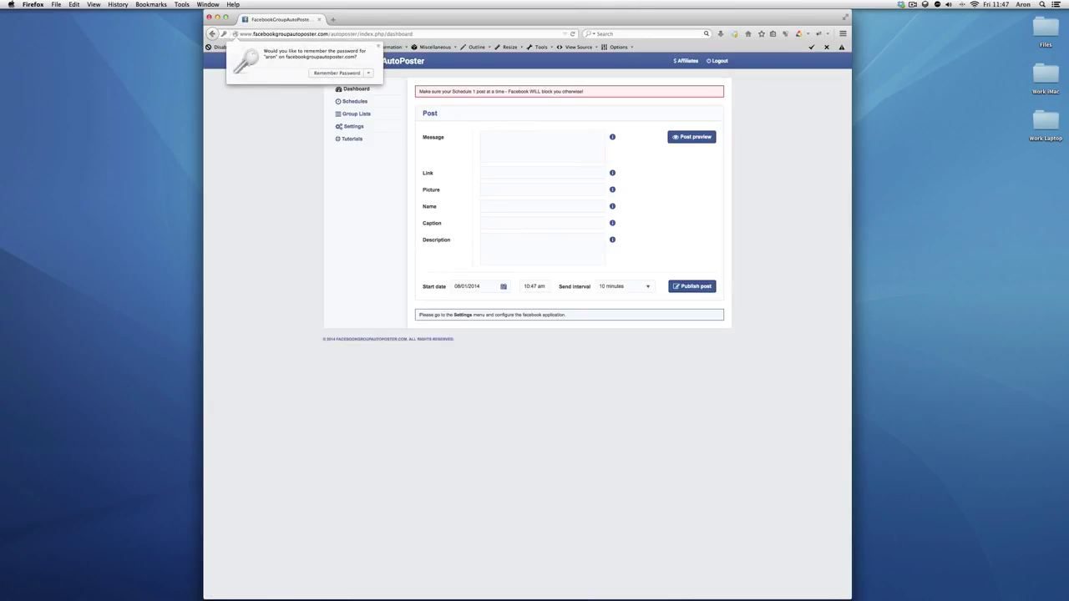
# Dismiss Firefox's save-password prompt and go to the auto poster Settings page
pyautogui.click(362, 180)
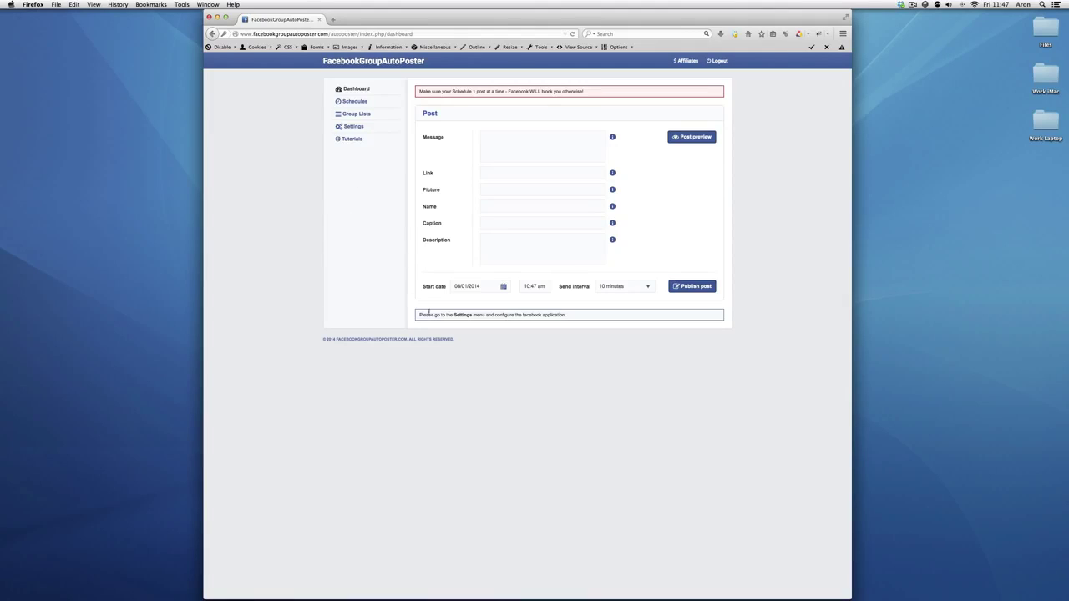
pyautogui.click(352, 126)
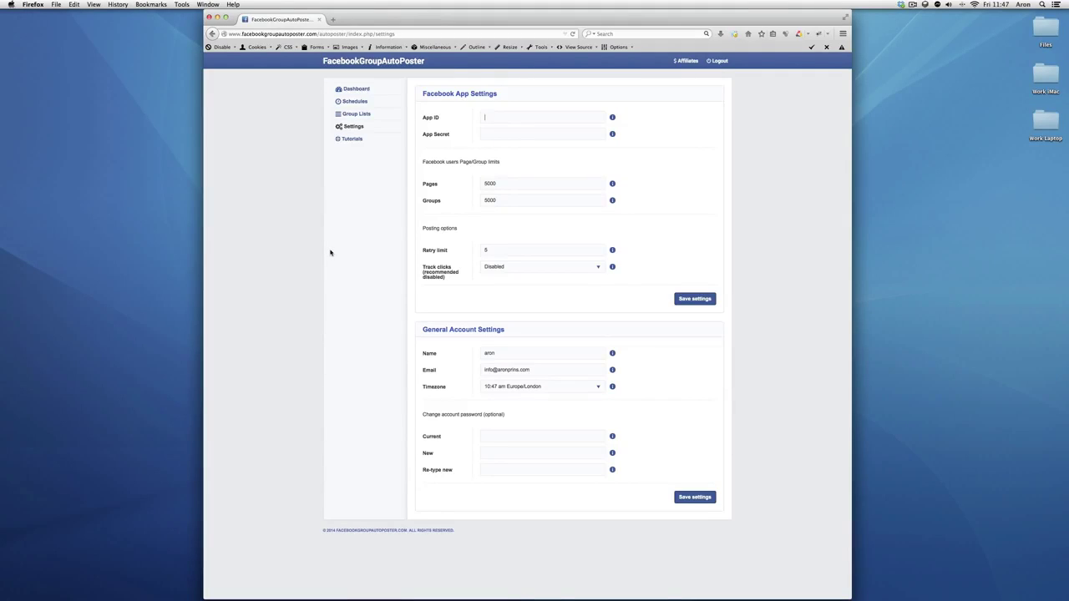
# Load developers.facebook.com in a new browser tab
pyautogui.press('super+t')
pyautogui.write('developers.facebook.com/')
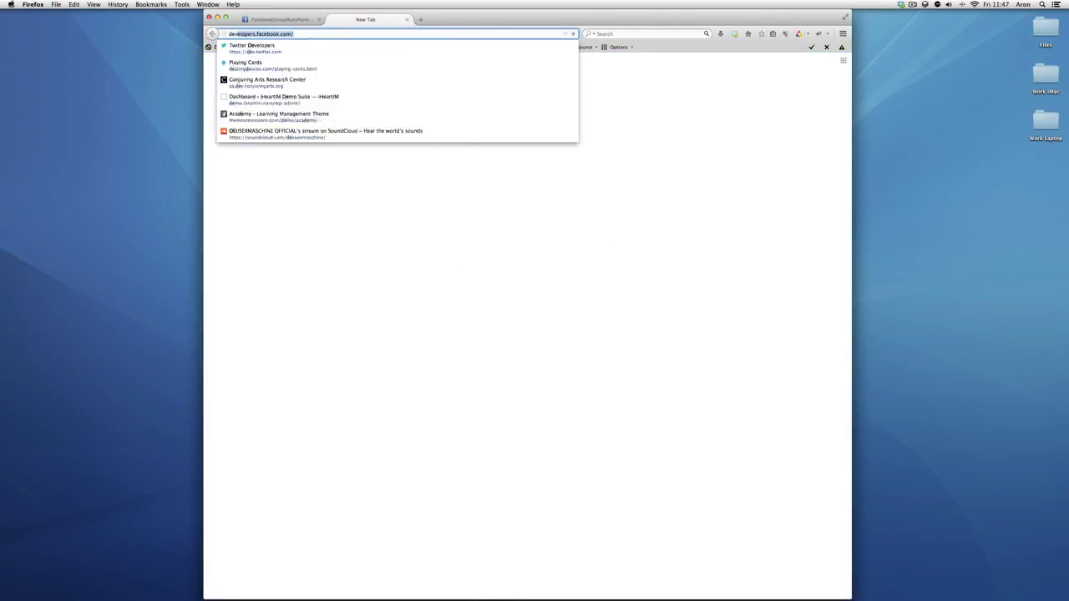
pyautogui.press('Return')
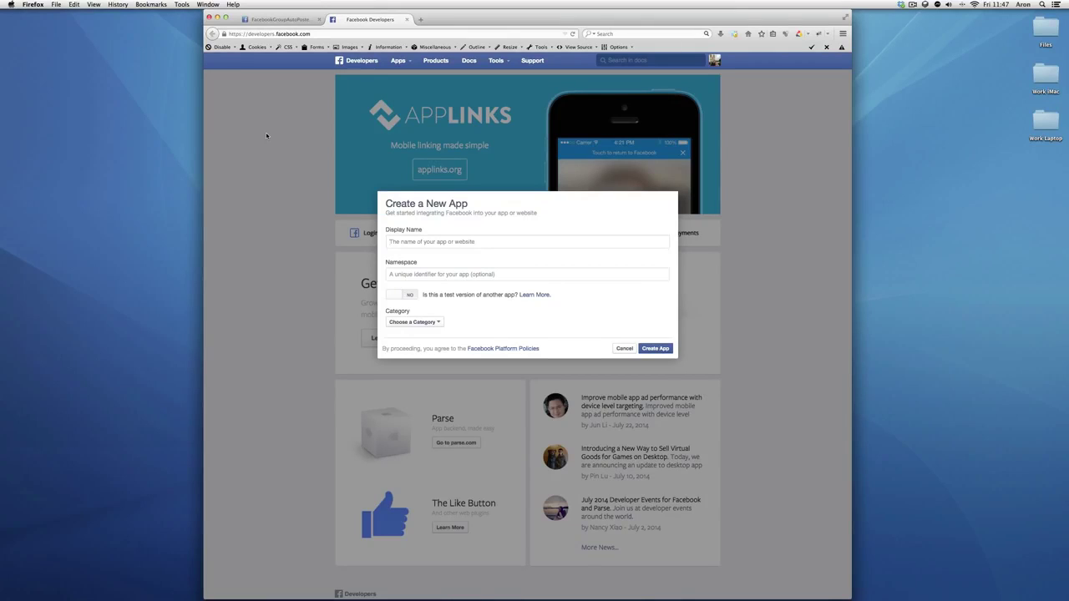
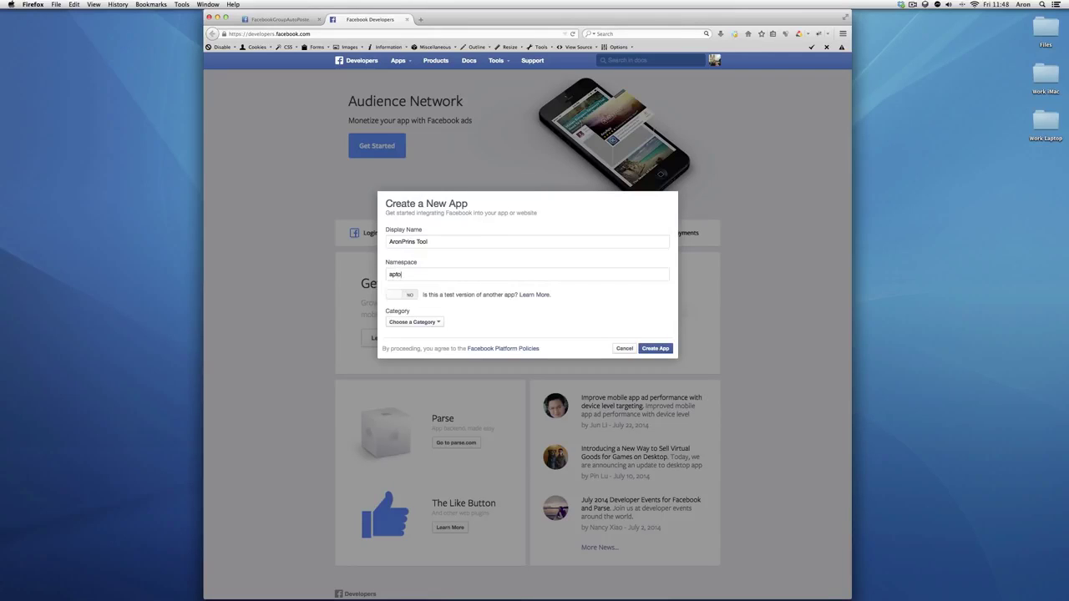
# Enter the new app's display name, choose the Apps for Pages category, and try creating it
pyautogui.click(413, 321)
pyautogui.click(401, 335)
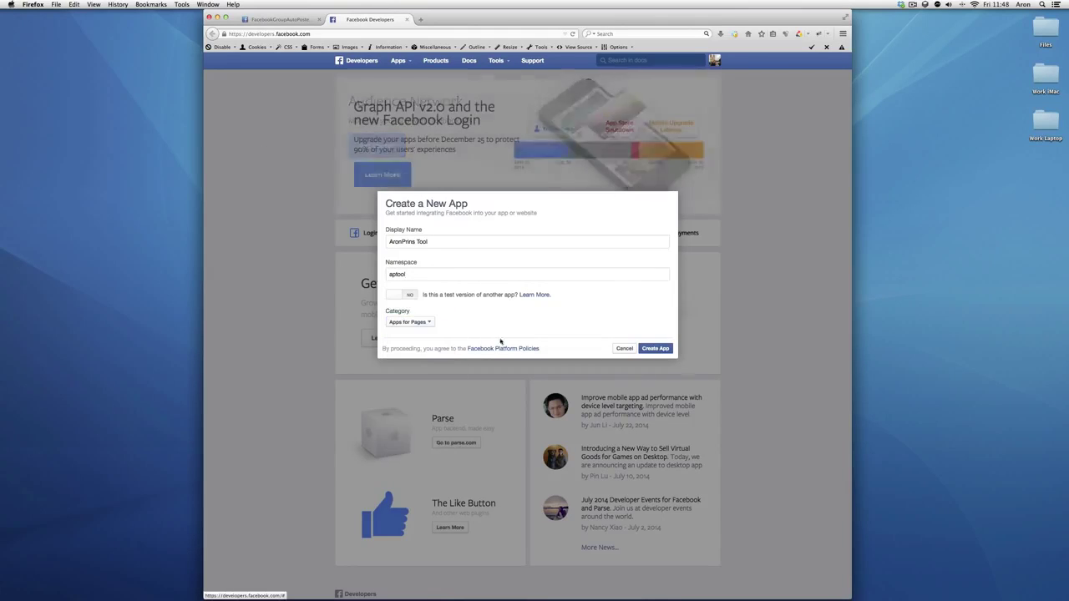
pyautogui.click(657, 349)
# Replace the rejected namespace with aptestingtool and submit Create App
pyautogui.click(613, 272)
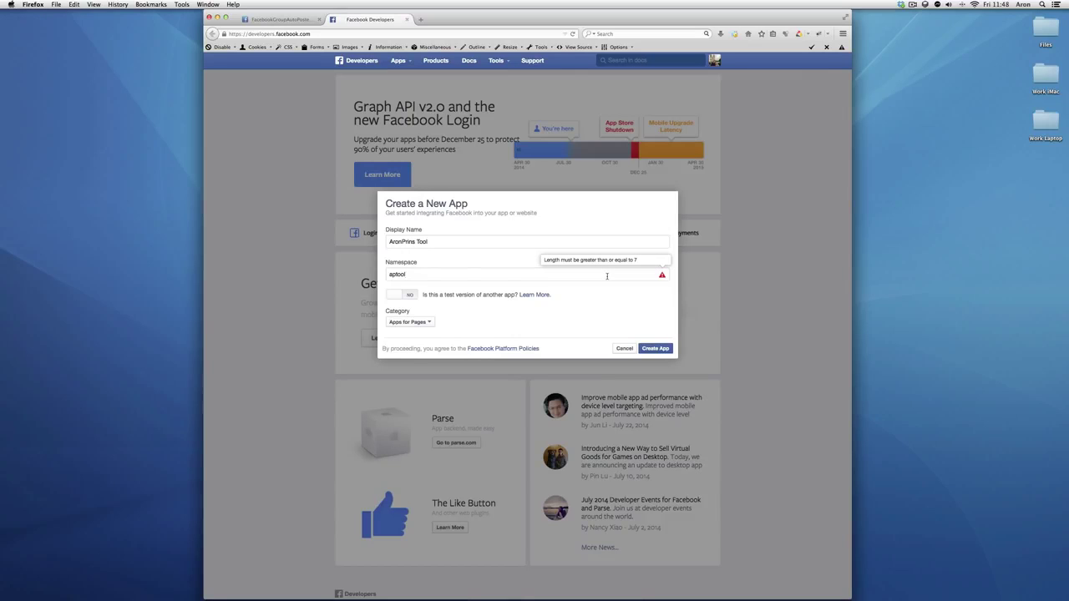
pyautogui.write('000')
pyautogui.click(648, 348)
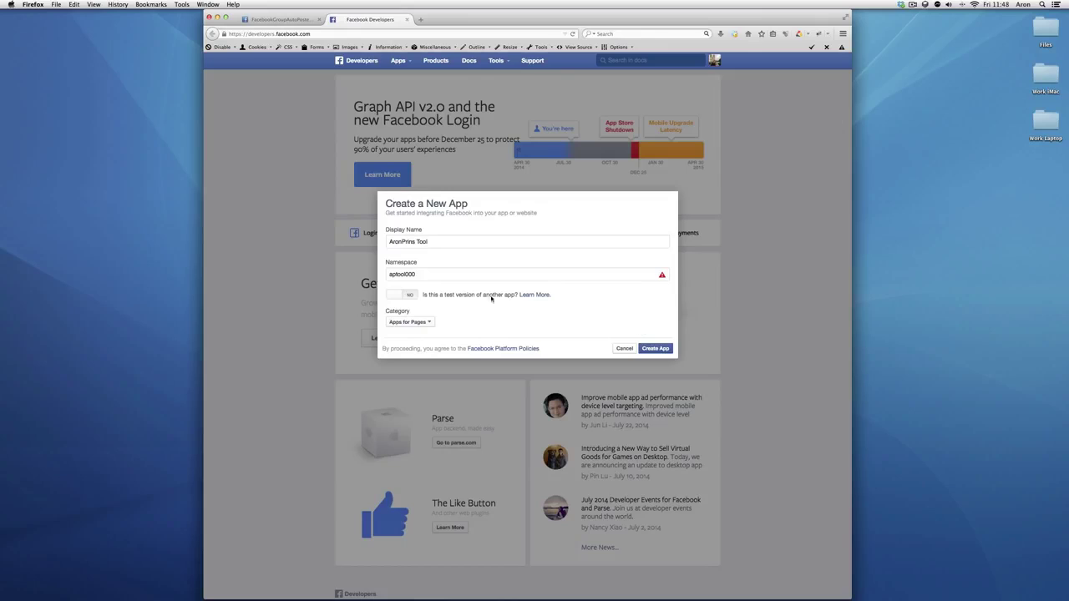
pyautogui.moveTo(490, 274); pyautogui.dragTo(357, 269)
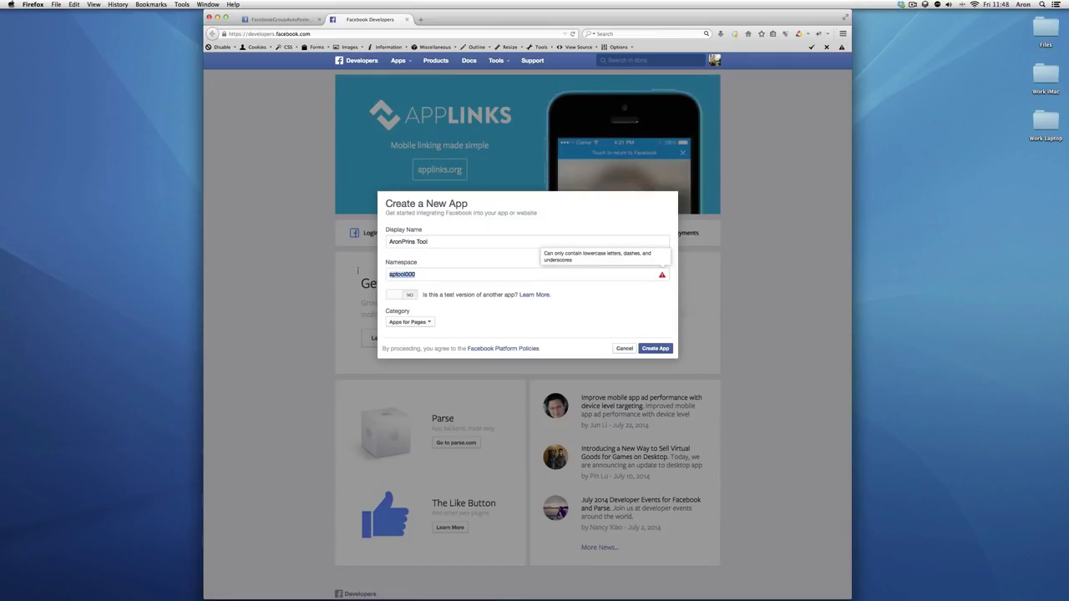
pyautogui.write('aptestingtool')
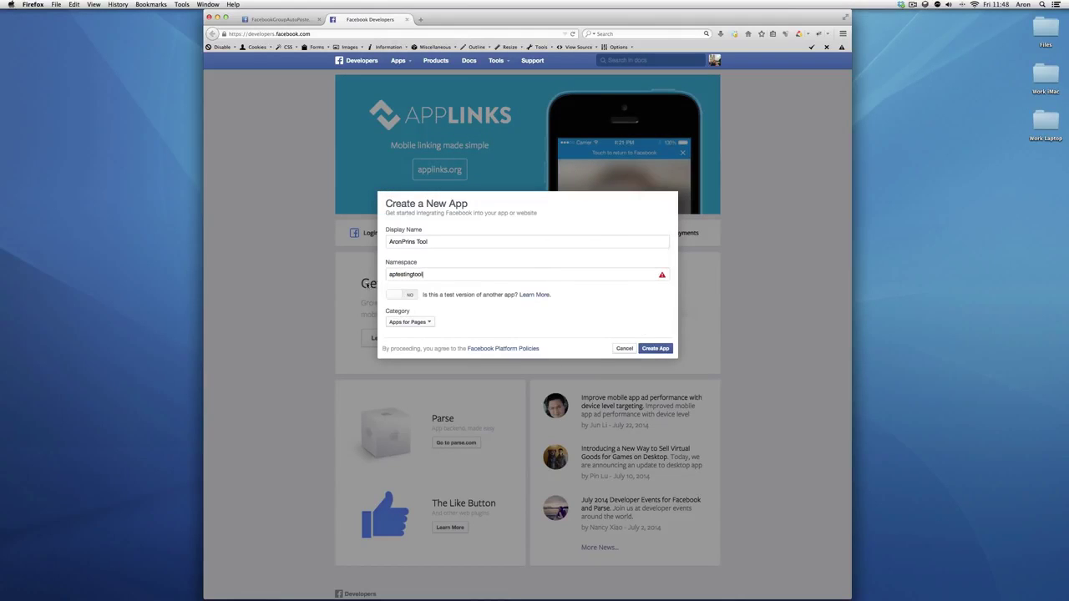
pyautogui.click(648, 348)
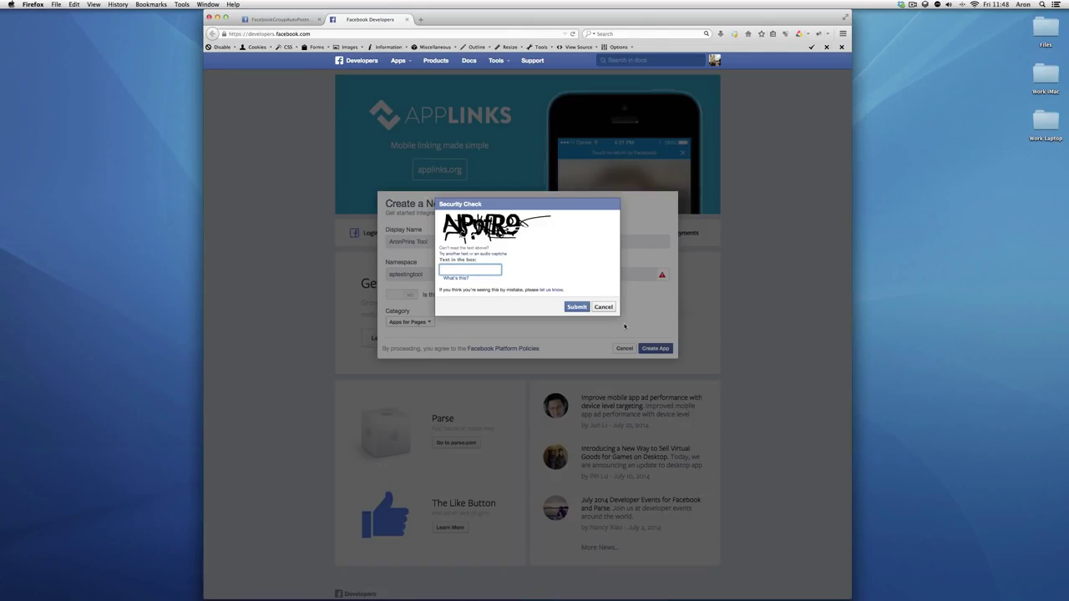
# Answer the Security Check captcha and submit it
pyautogui.write('npft9')
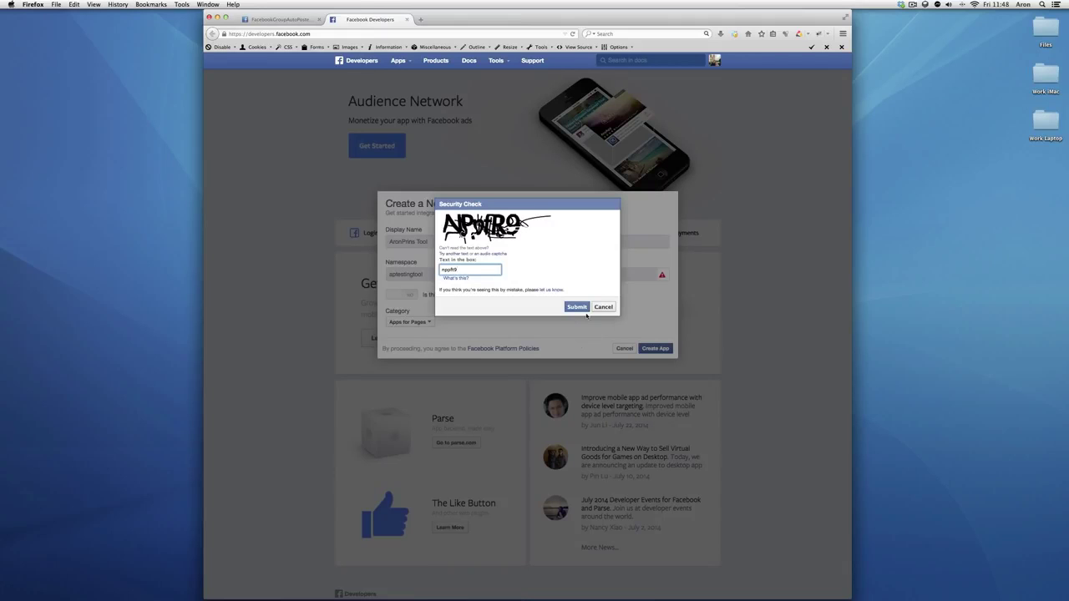
pyautogui.click(584, 307)
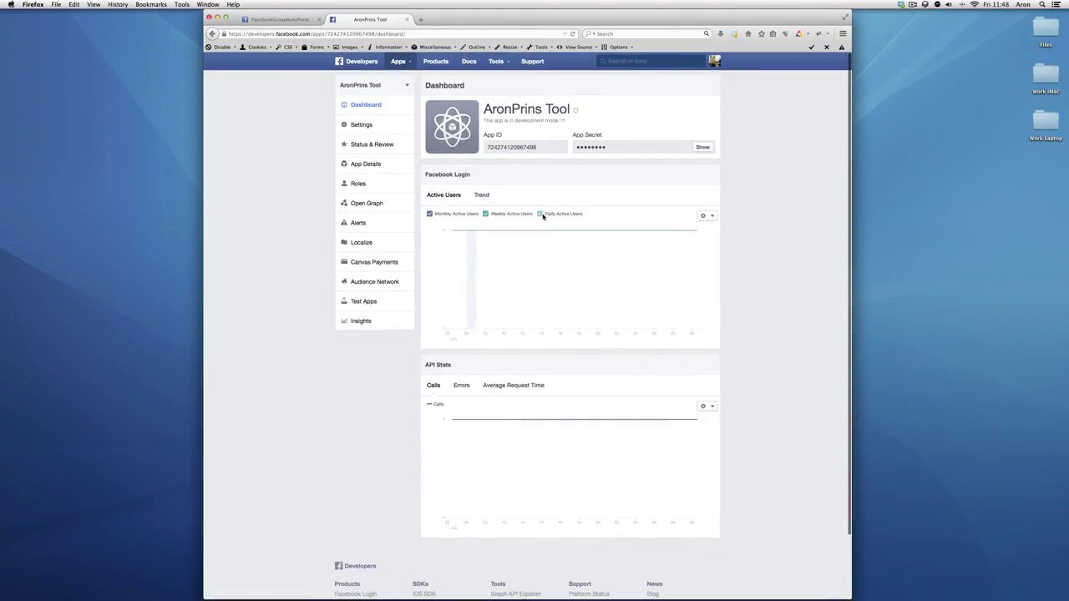
# In Basic settings, add facebookgroupautoposter.com as app domain and fill in the contact e-mail
pyautogui.click(707, 149)
pyautogui.click(577, 284)
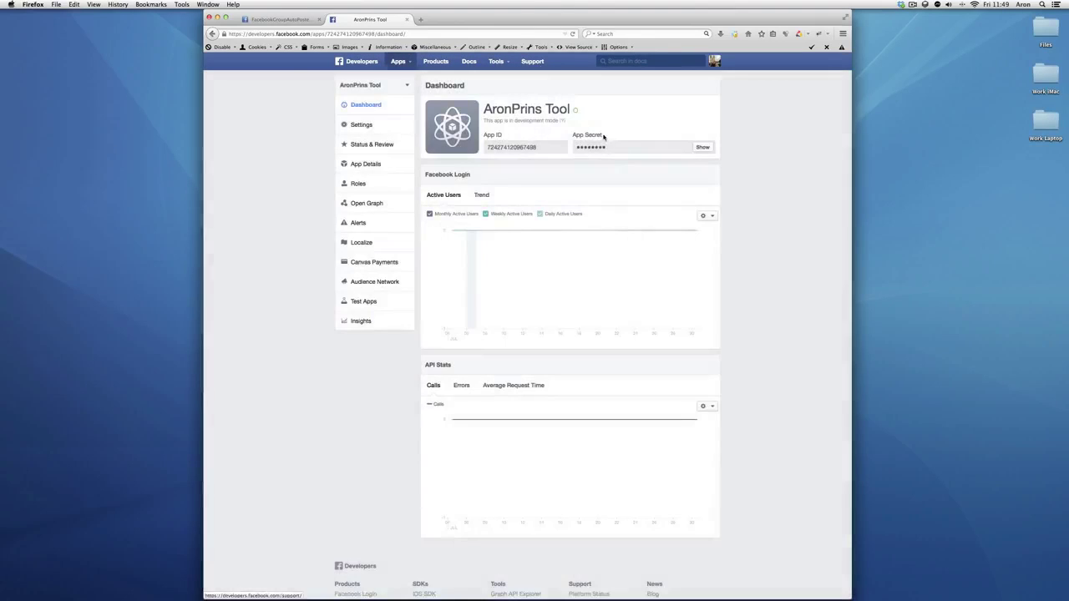
pyautogui.click(359, 124)
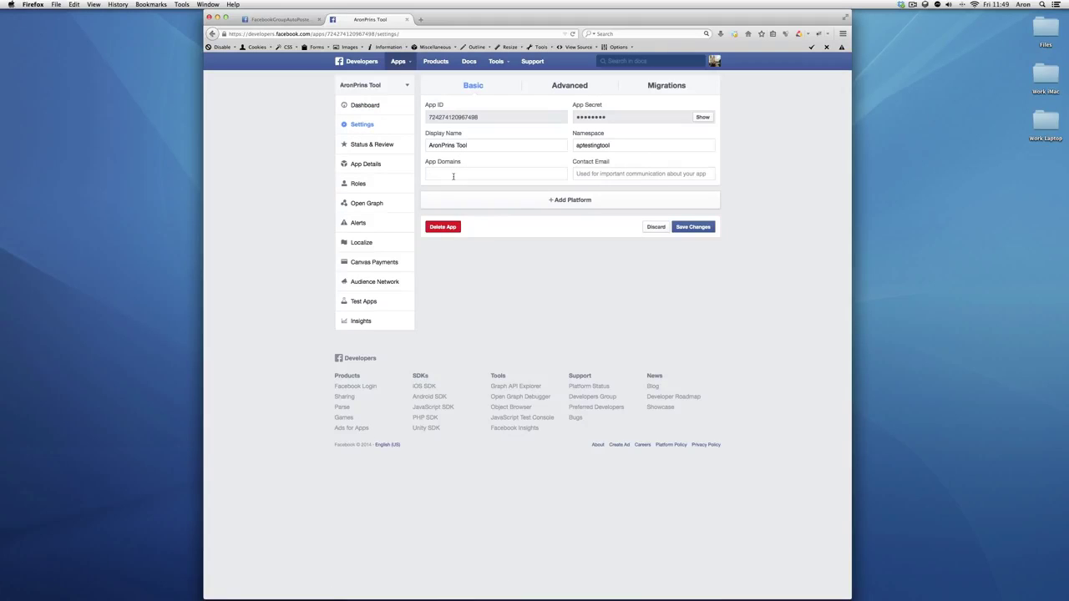
pyautogui.write('facebookgroup')
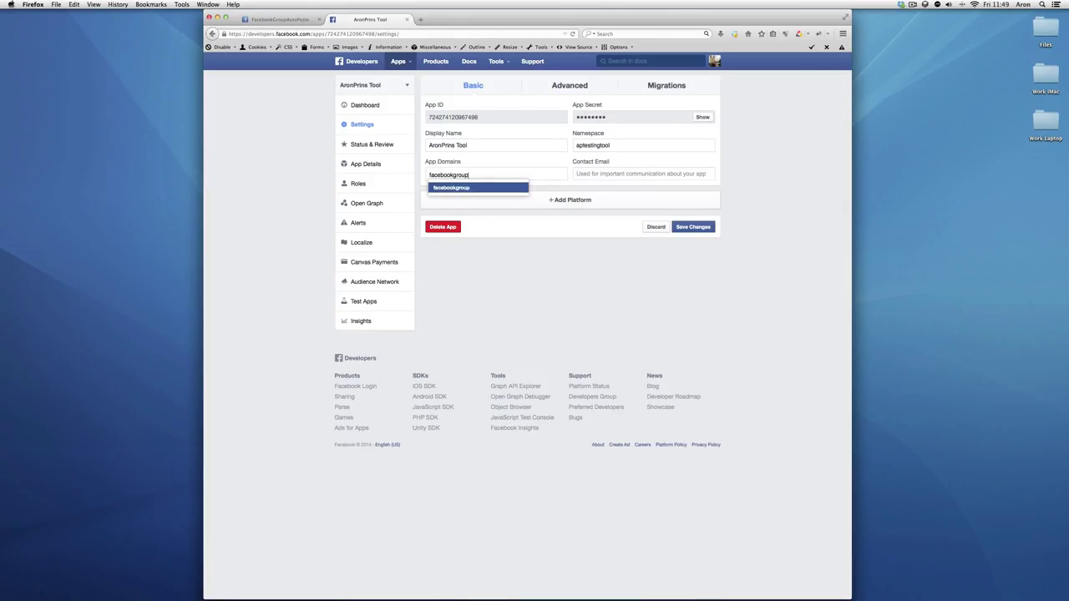
pyautogui.write('autoposter.com')
pyautogui.press('Return')
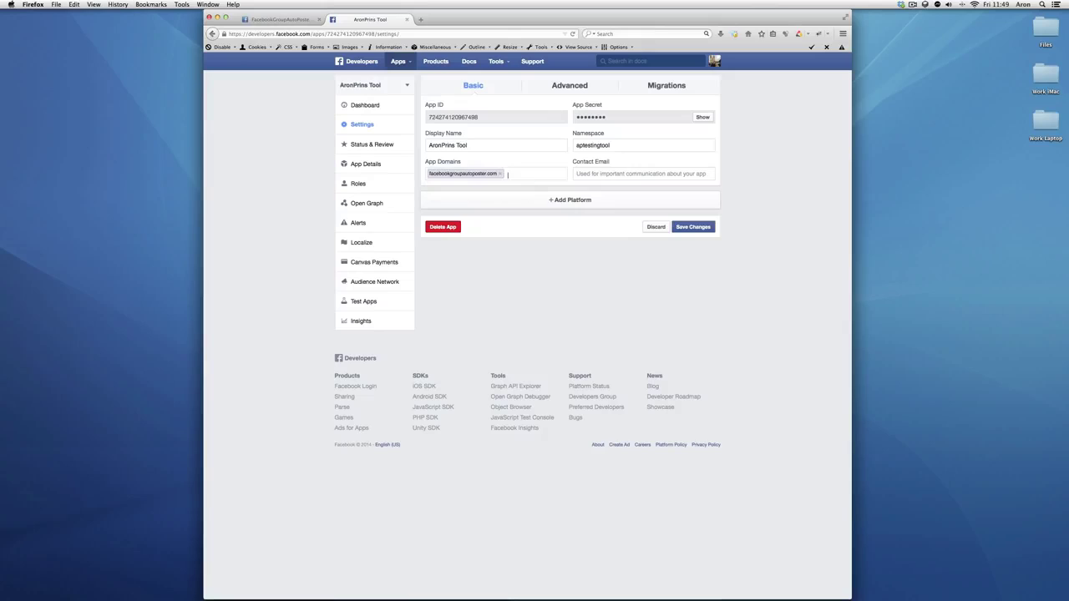
pyautogui.click(615, 174)
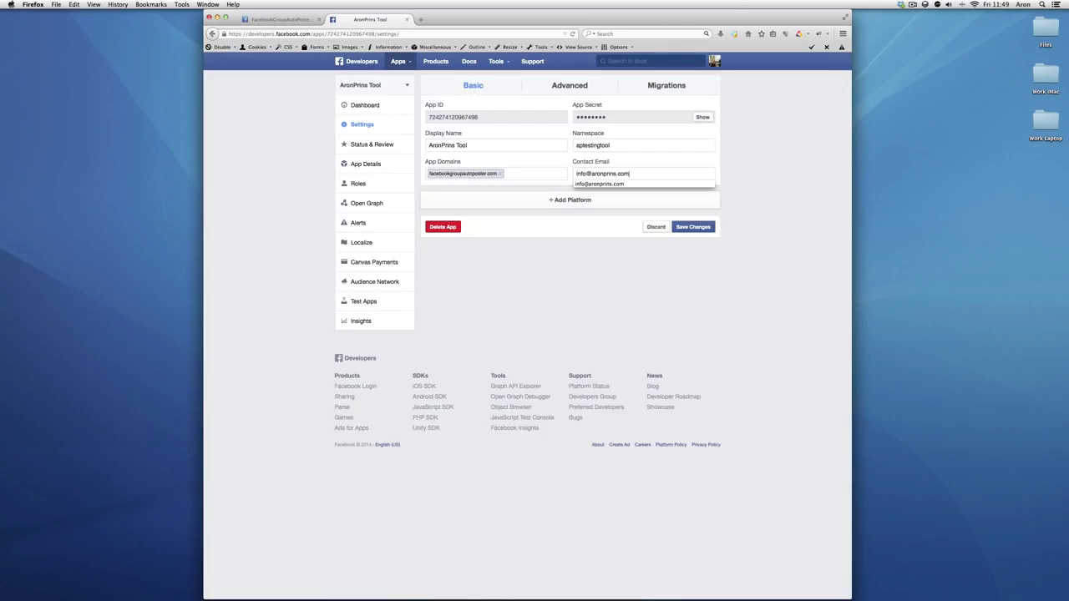
pyautogui.click(560, 205)
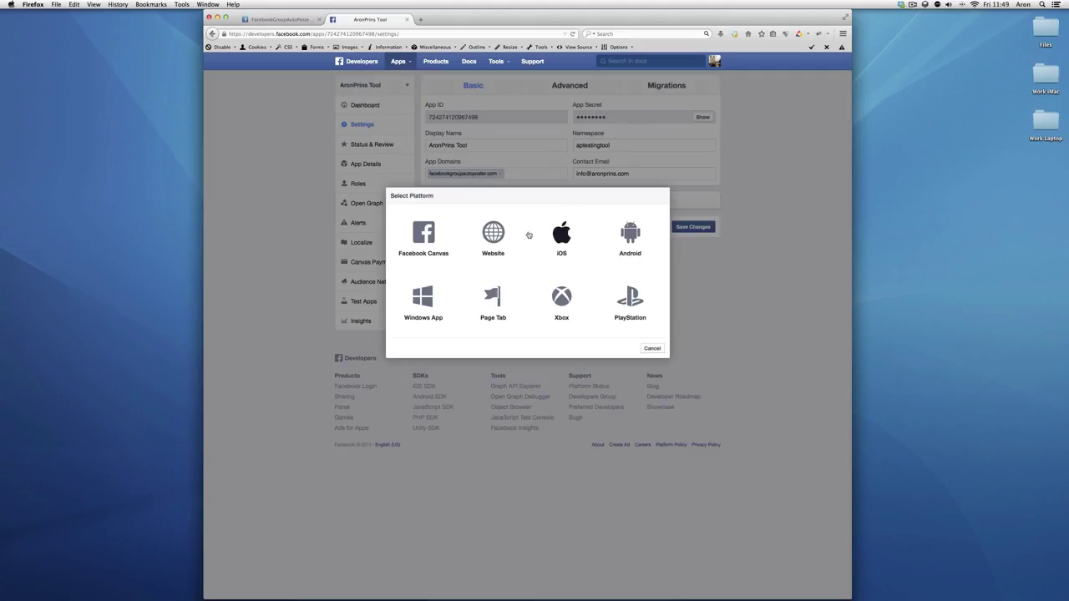
pyautogui.click(499, 232)
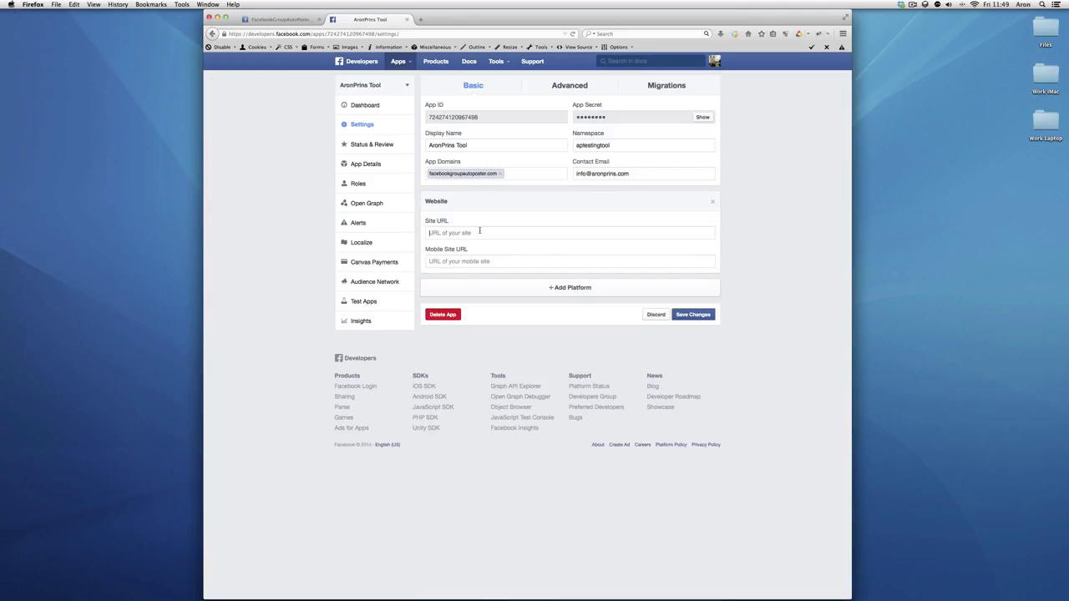
pyautogui.click(479, 232)
pyautogui.write('http://www.')
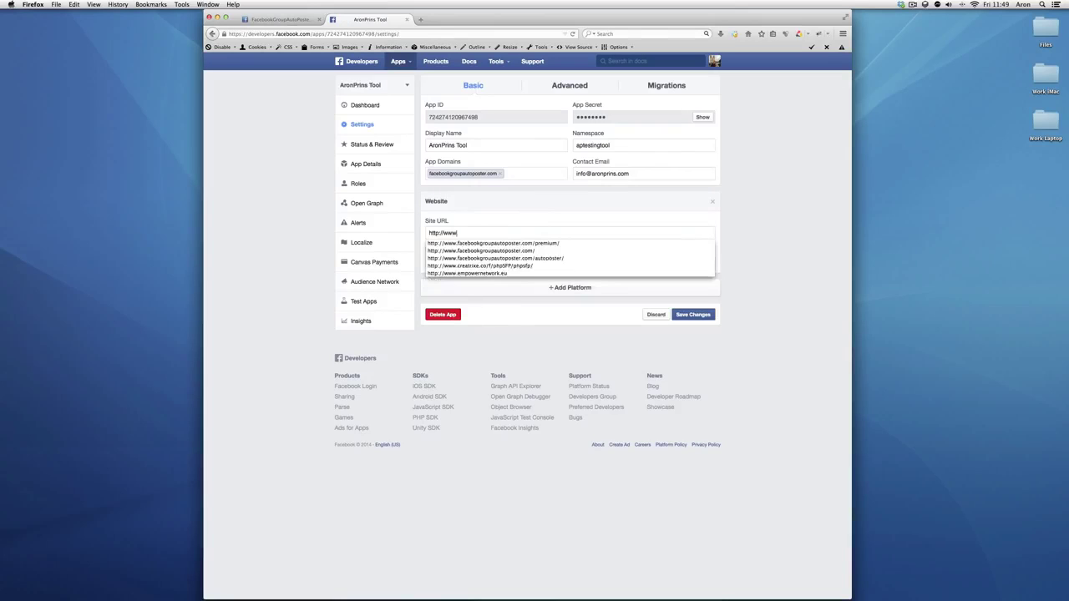
pyautogui.write('facebook')
pyautogui.press('Down')
pyautogui.press('Down')
pyautogui.press('Down')
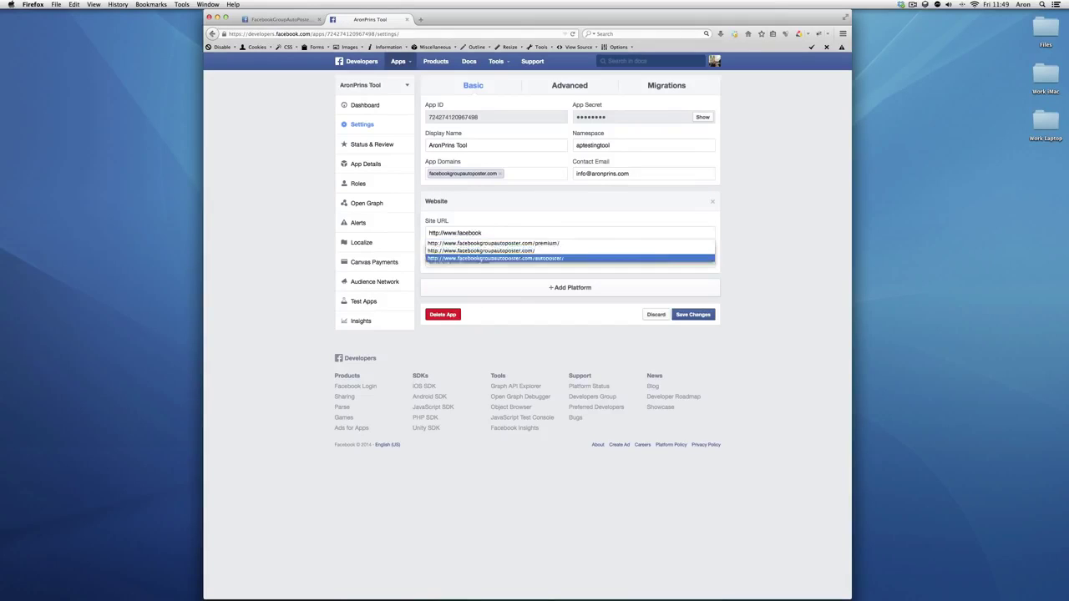
pyautogui.press('Return')
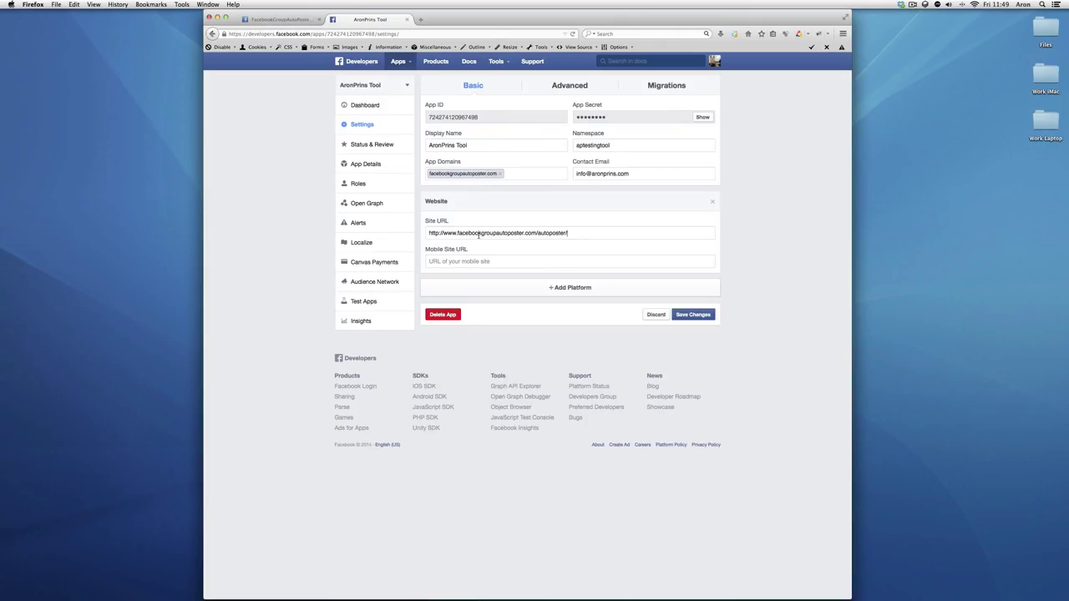
# Save the basic settings, then make the app public under Status & Review and confirm
pyautogui.click(693, 314)
pyautogui.click(396, 146)
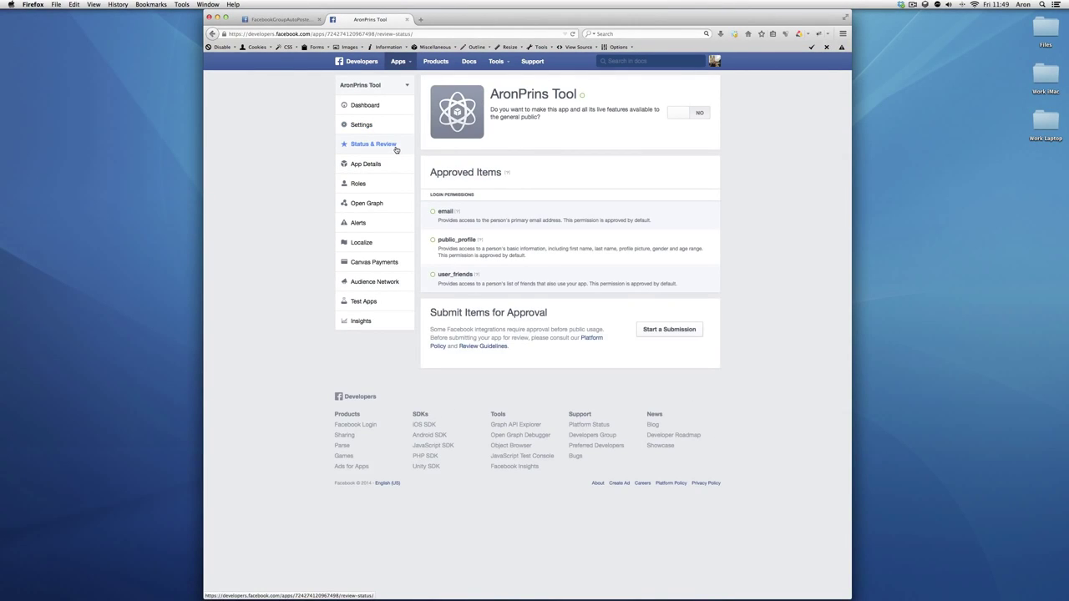
pyautogui.click(687, 114)
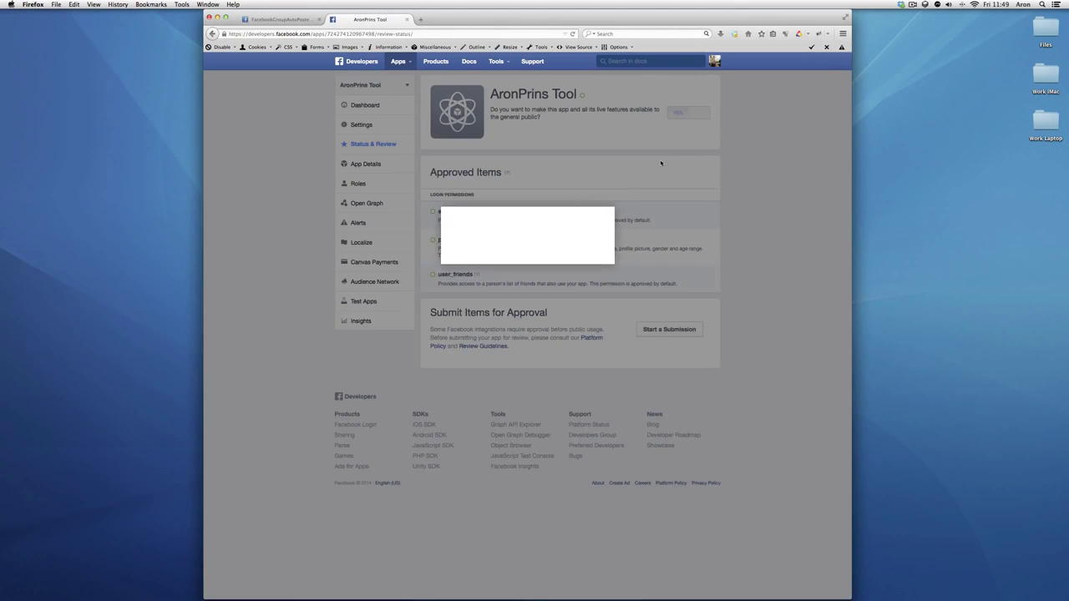
pyautogui.click(597, 262)
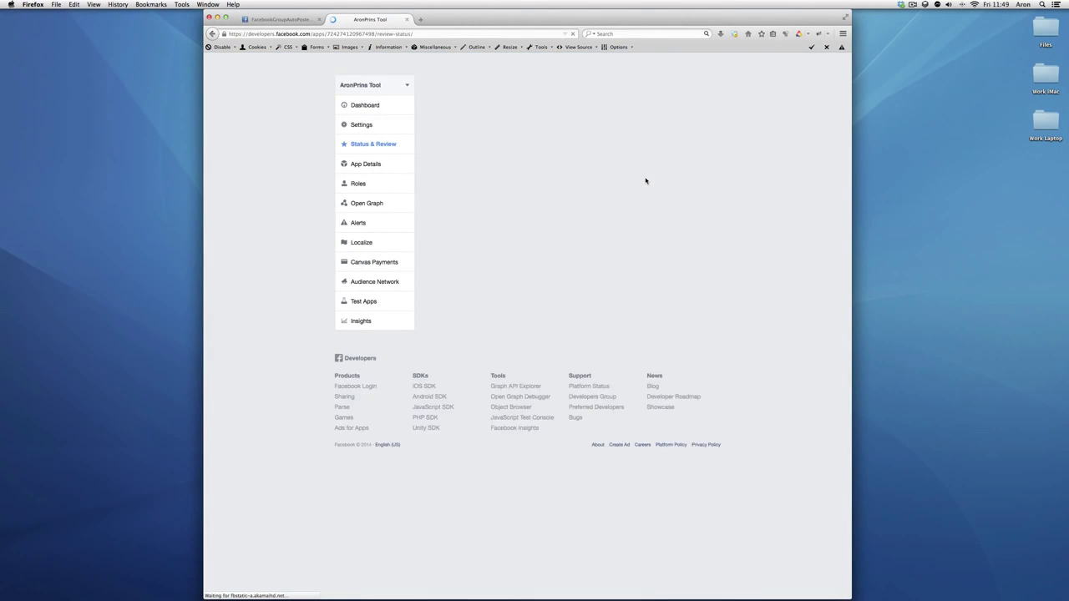
# Reveal the App Secret on the app's dashboard by re-entering the account password
pyautogui.click(388, 111)
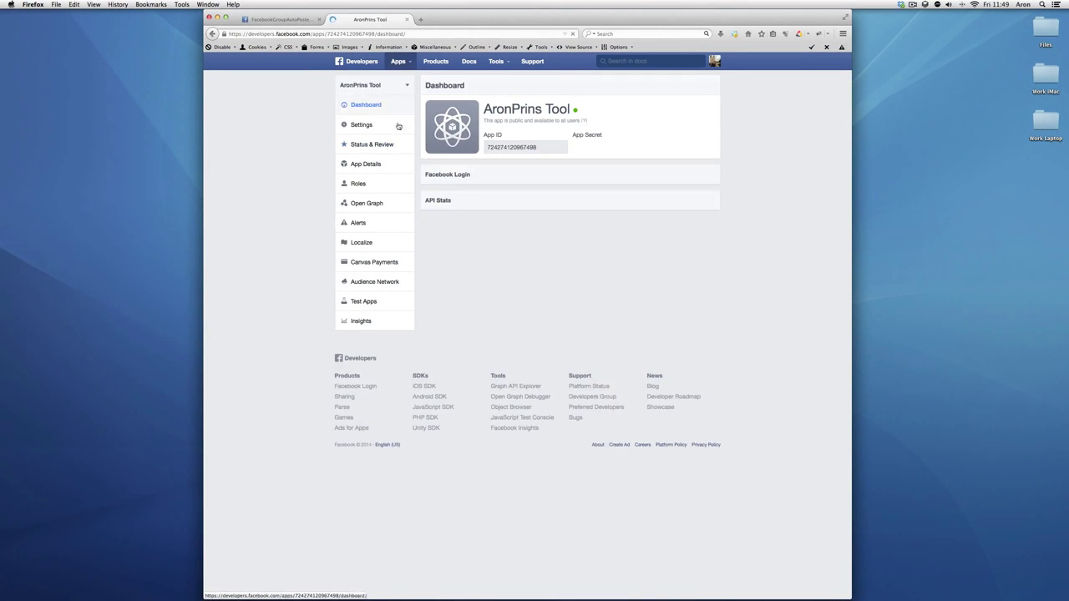
pyautogui.click(703, 147)
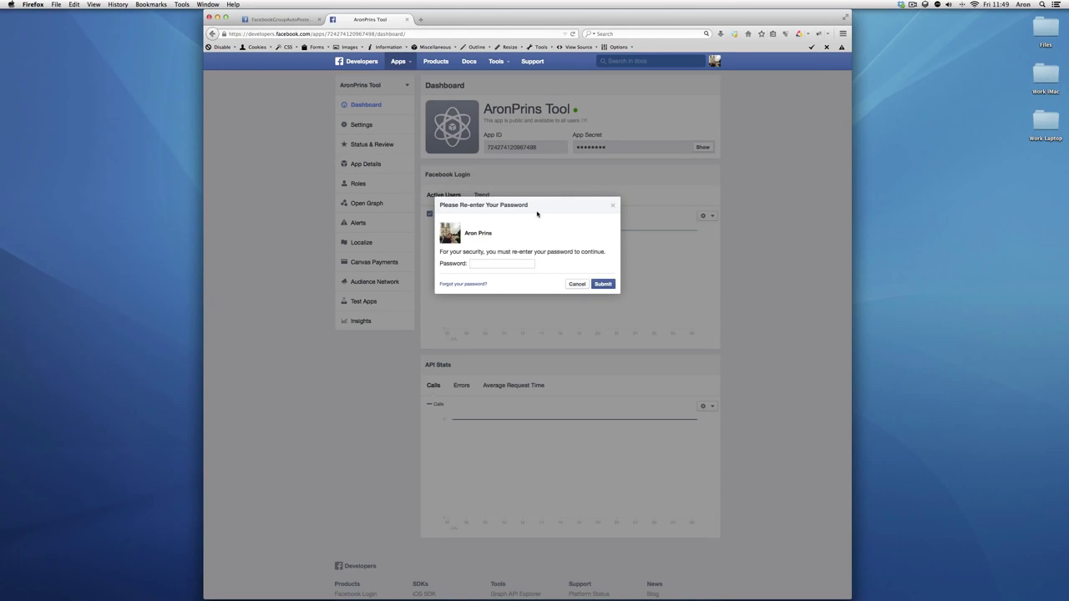
pyautogui.write('•••••••••')
pyautogui.press('Return')
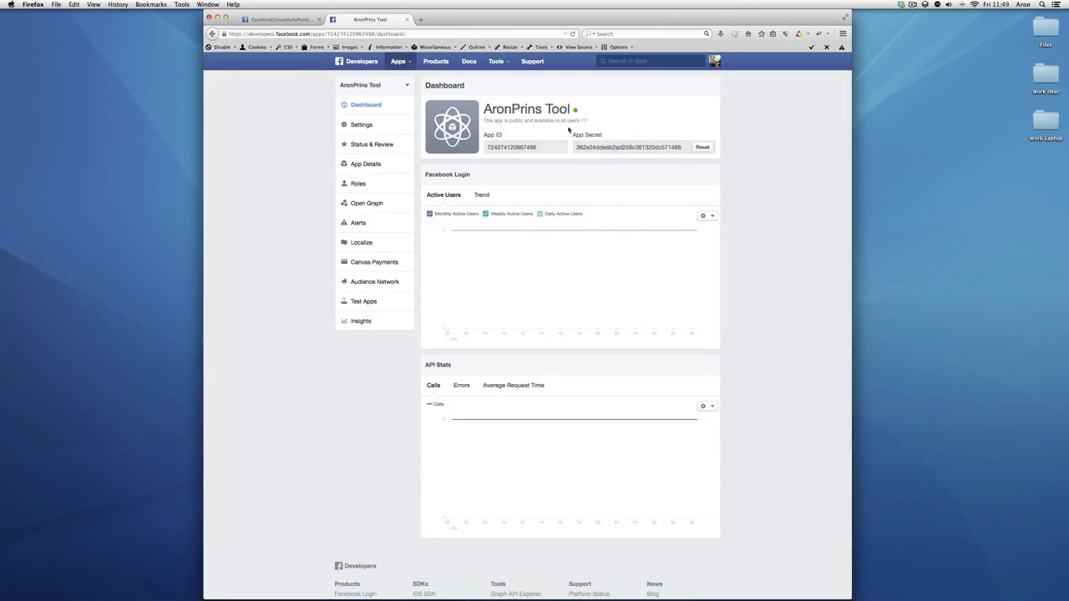
# Copy the App ID into the autoposter's App ID field
pyautogui.doubleClick(520, 148)
pyautogui.press('super+c')
pyautogui.click(288, 19)
pyautogui.press('super+v')
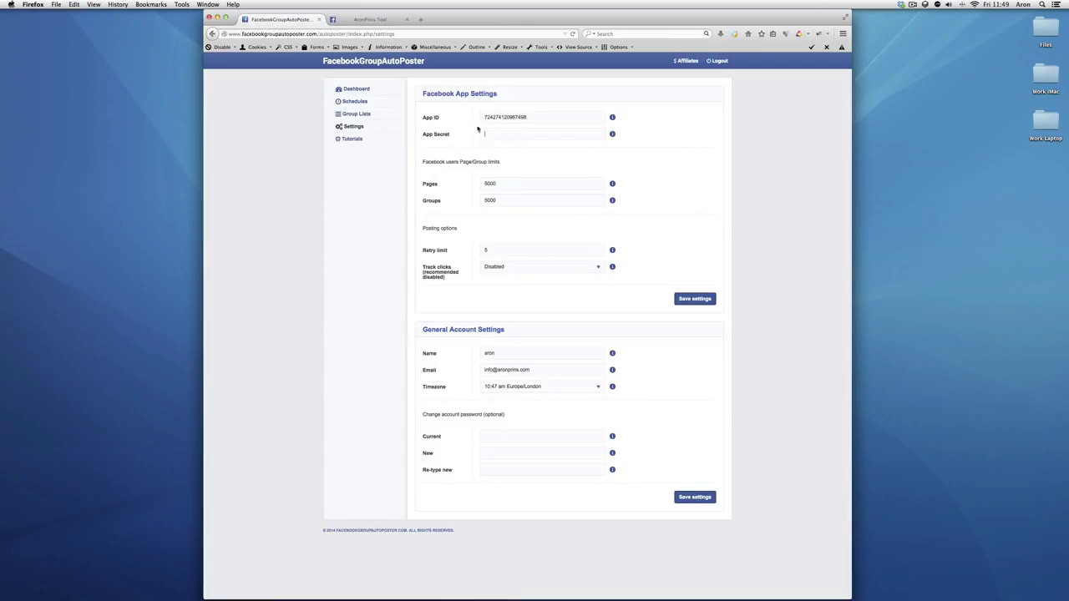
# Copy the App Secret into the autoposter and save the Facebook app settings
pyautogui.click(370, 19)
pyautogui.doubleClick(587, 146)
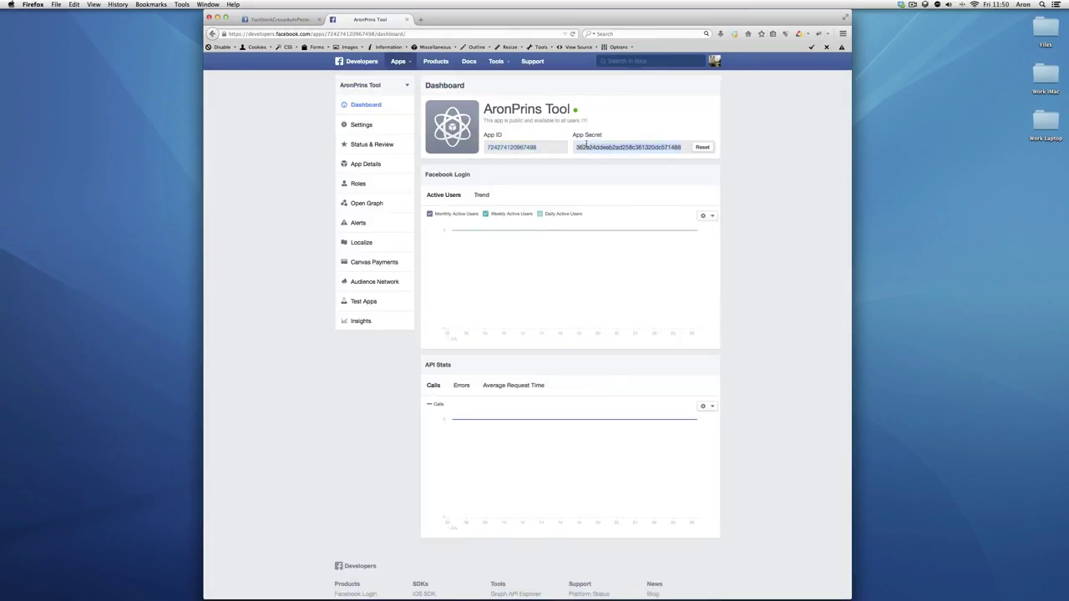
pyautogui.press('super+c')
pyautogui.click(288, 19)
pyautogui.press('super+v')
pyautogui.click(694, 299)
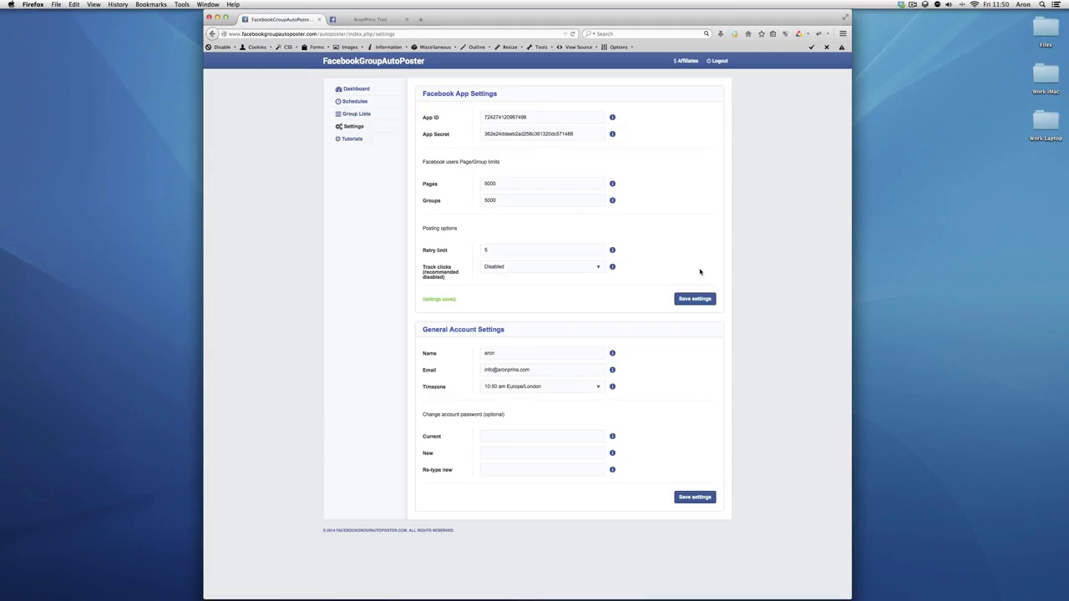
# Log in with Facebook from the dashboard, accepting access to profile, feed, groups and likes
pyautogui.click(344, 89)
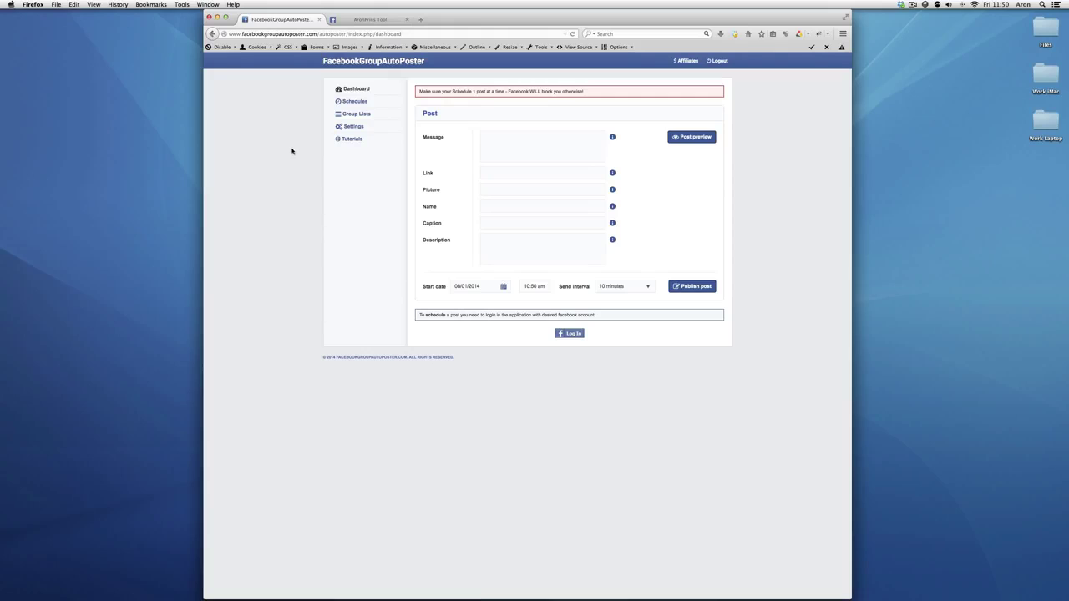
pyautogui.click(561, 334)
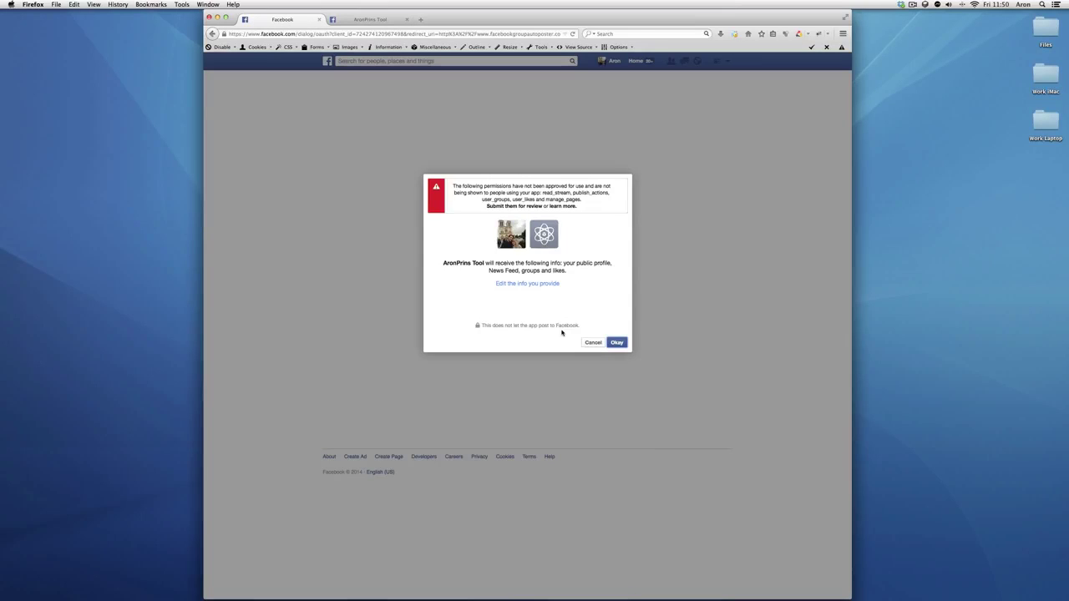
pyautogui.moveTo(451, 187); pyautogui.dragTo(578, 211)
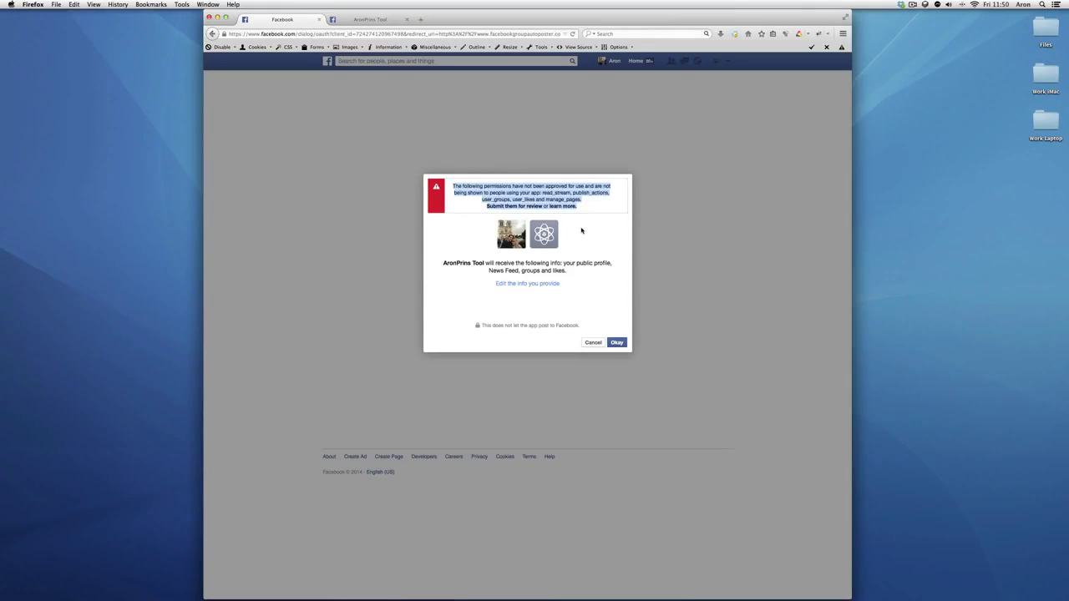
pyautogui.click(582, 230)
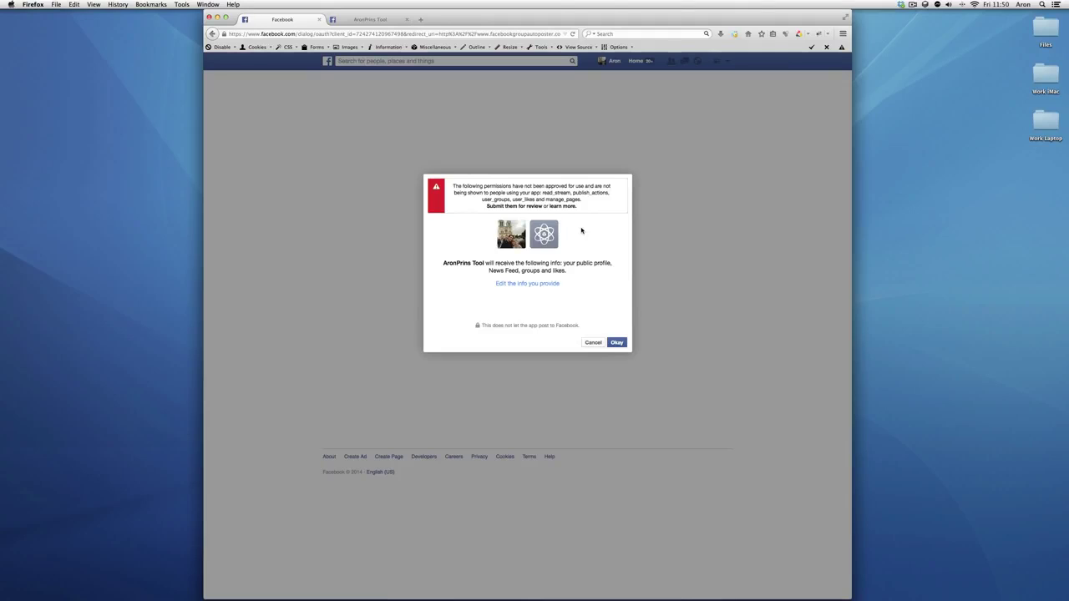
pyautogui.click(618, 343)
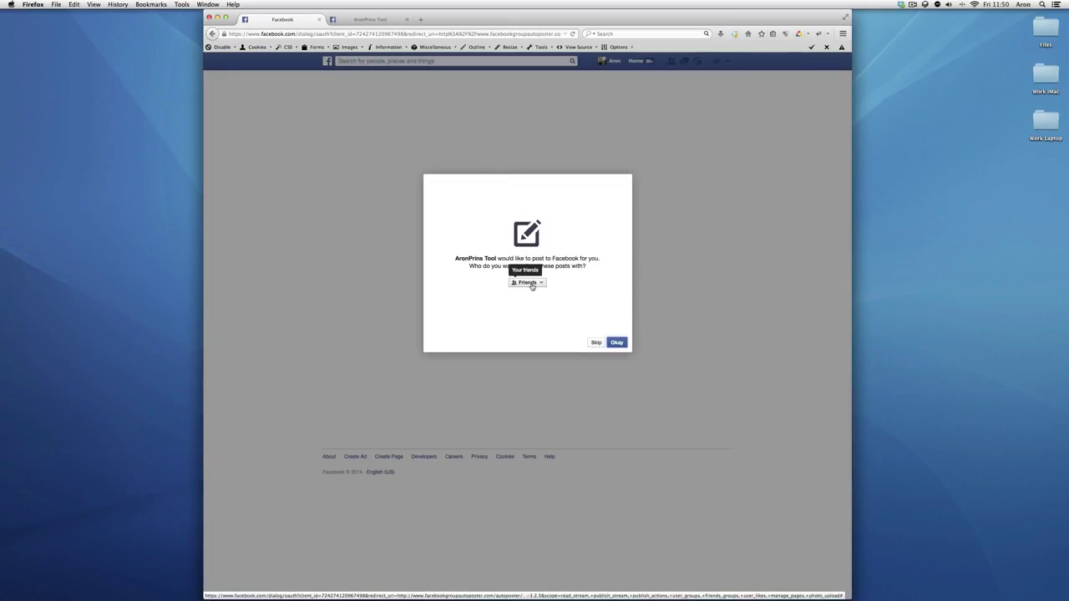
# Set the app's post audience to Public and allow it to manage Pages
pyautogui.click(531, 285)
pyautogui.click(529, 294)
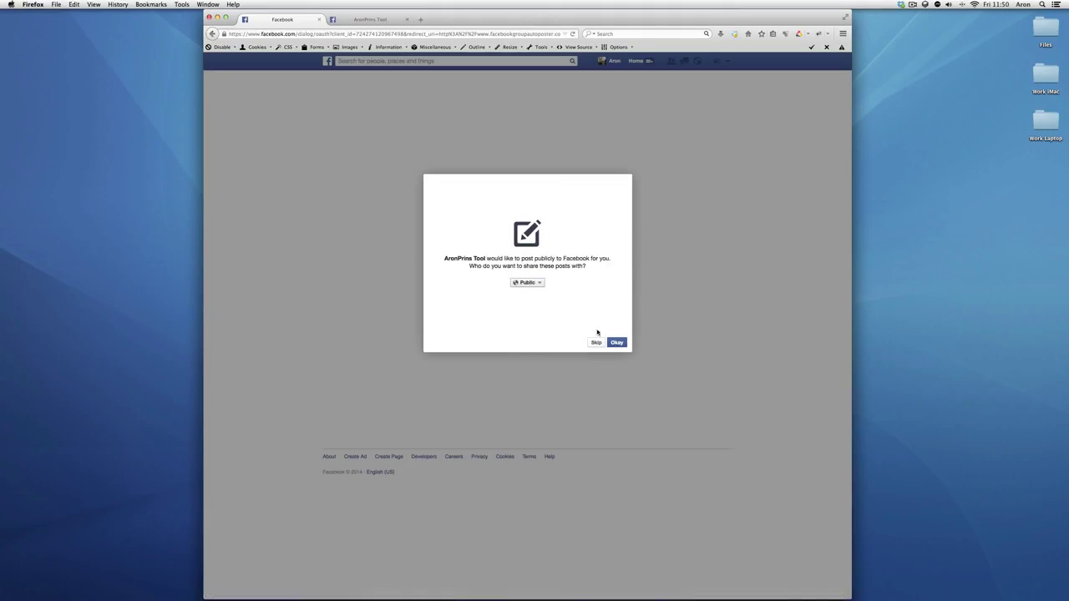
pyautogui.click(625, 343)
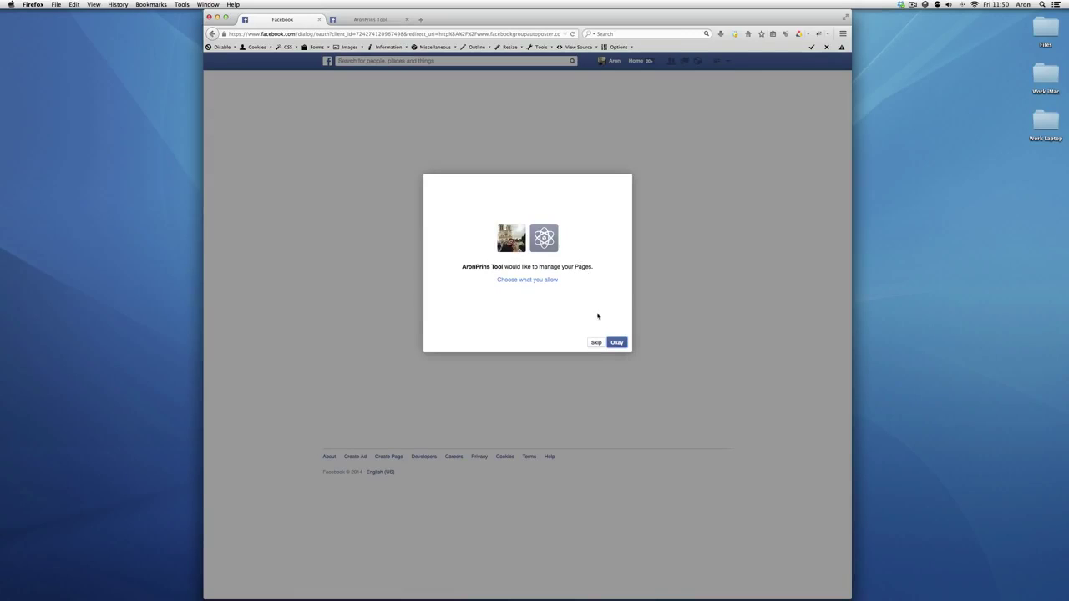
pyautogui.click(615, 344)
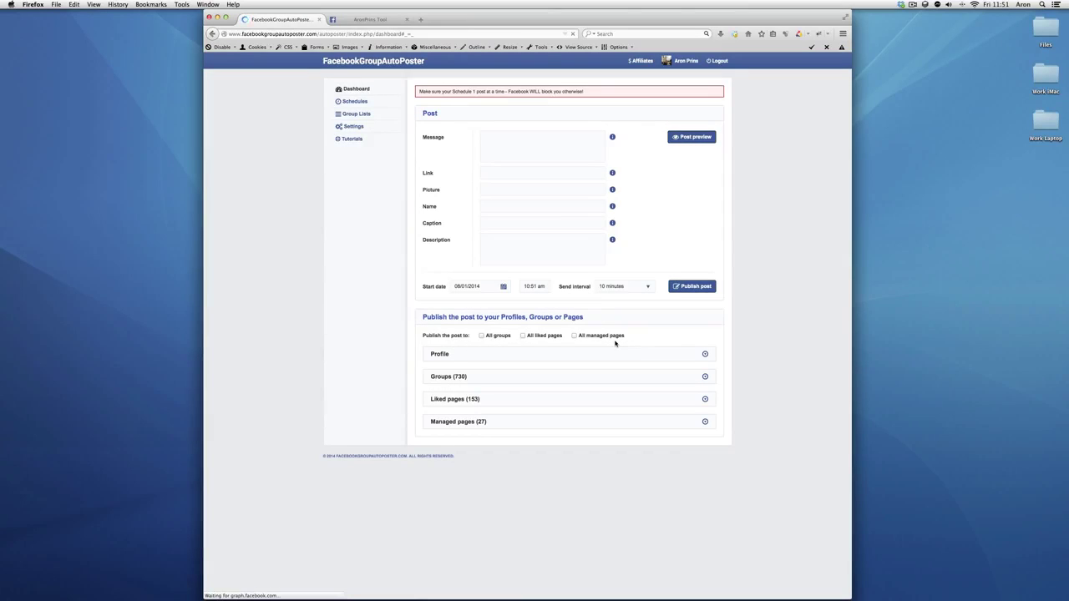
pyautogui.click(705, 354)
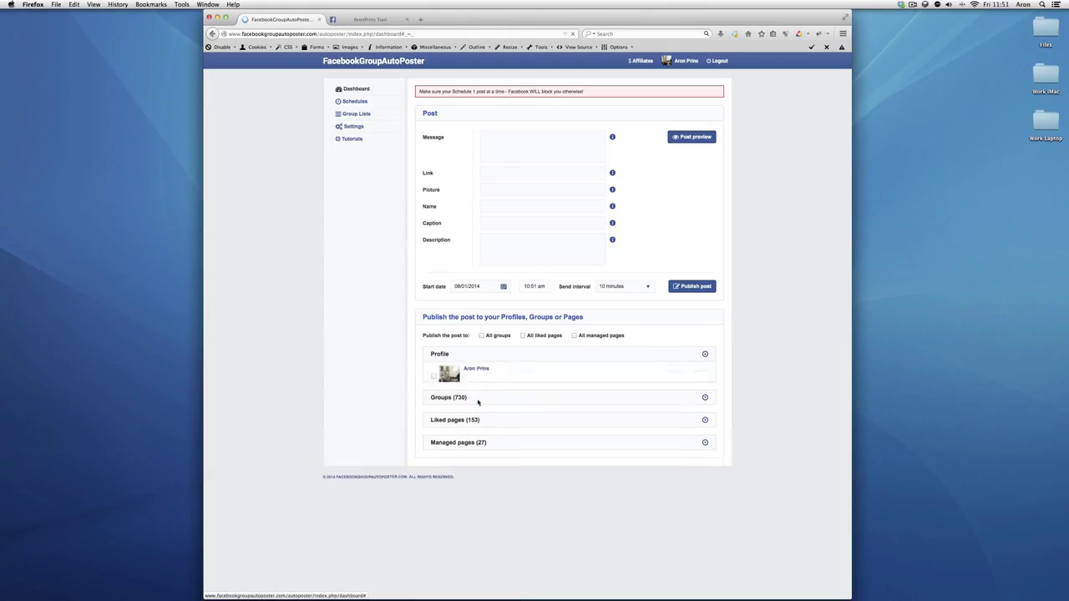
pyautogui.click(704, 354)
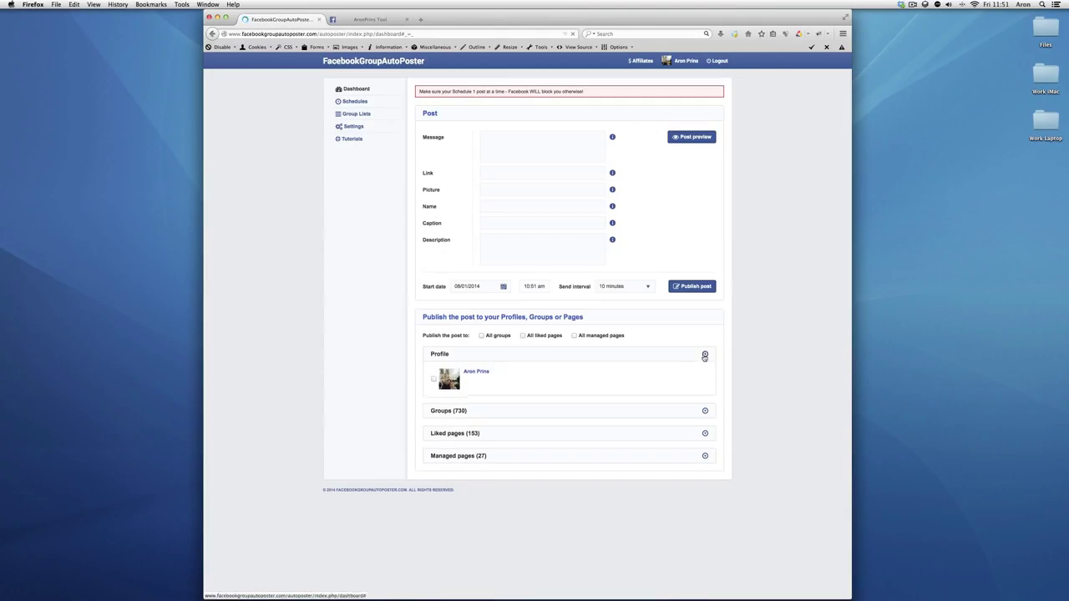
pyautogui.click(705, 377)
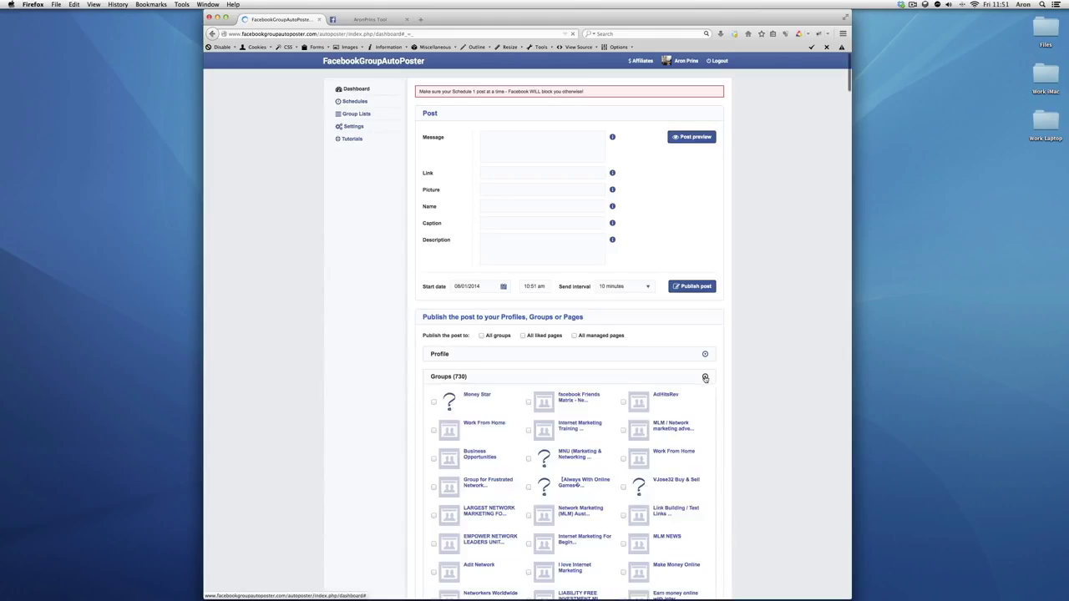
pyautogui.scroll(-10, 738, 423)
pyautogui.scroll(10, 735, 420)
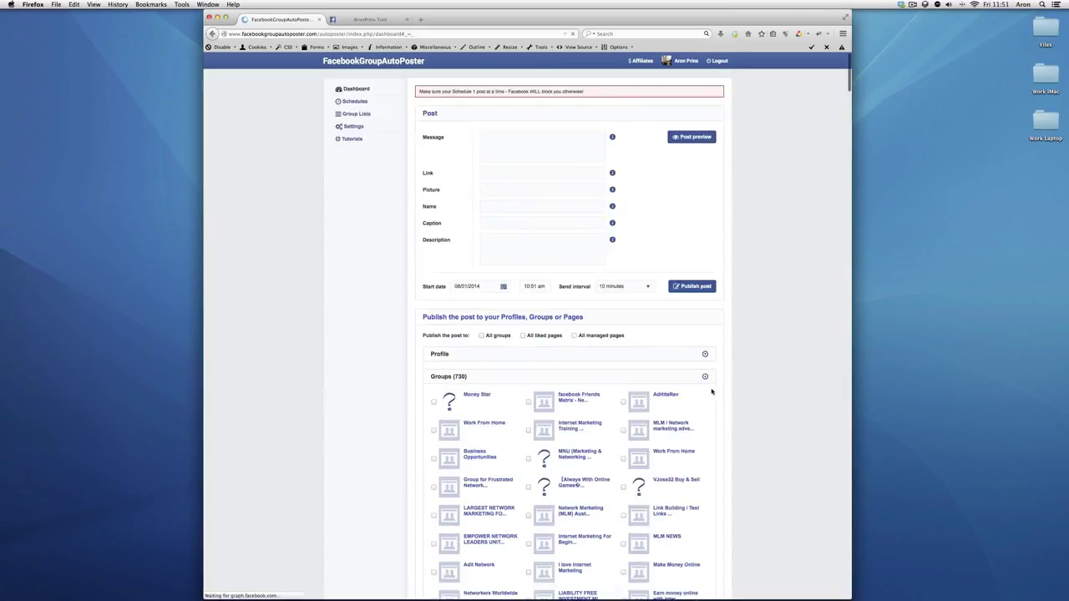
pyautogui.click(705, 377)
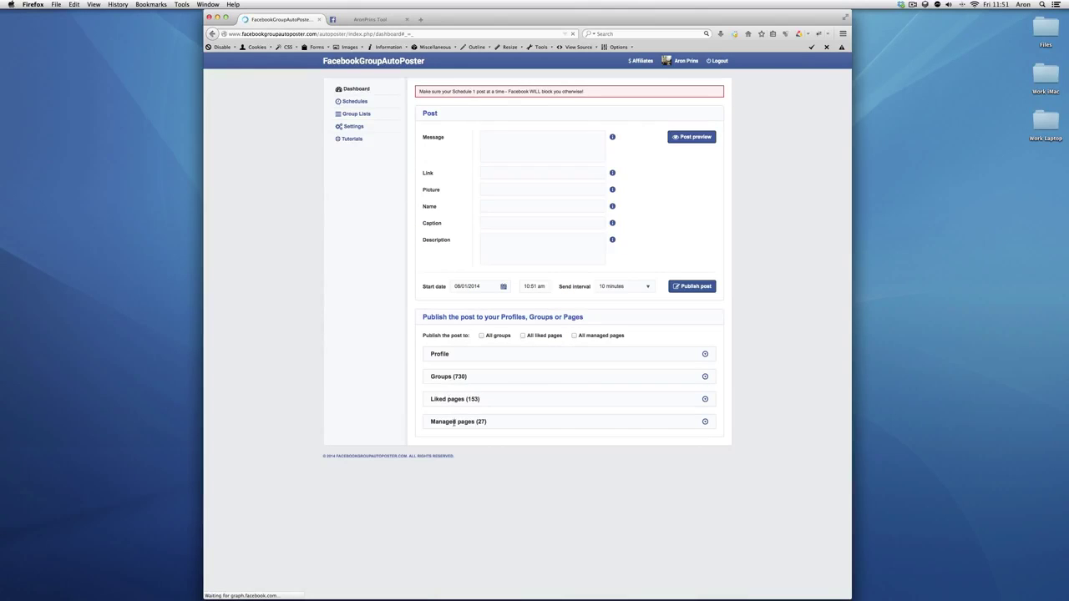
pyautogui.click(705, 423)
pyautogui.scroll(-3, 600, 321)
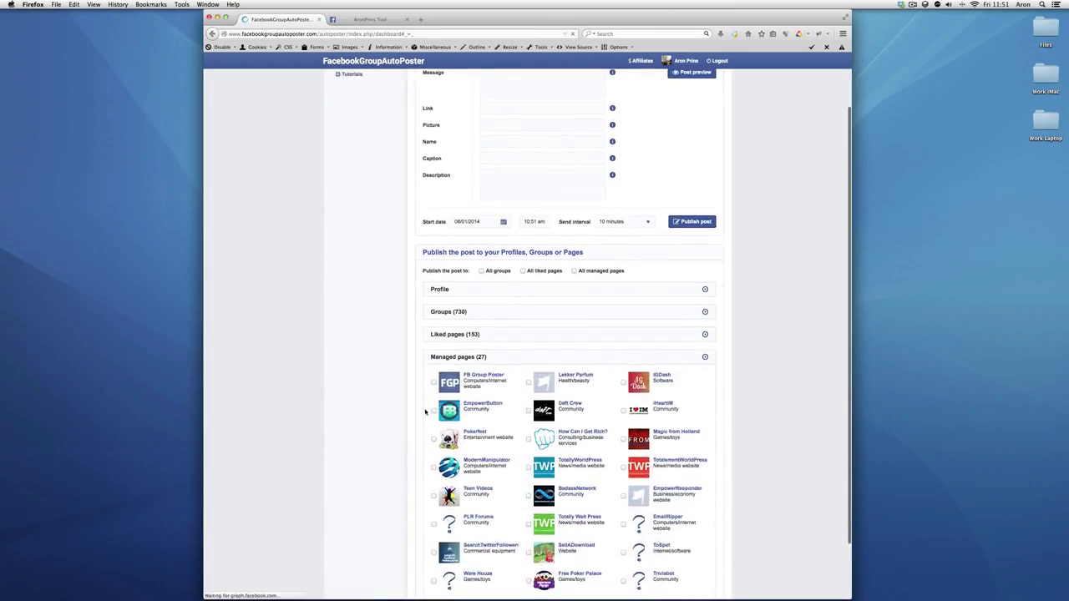
pyautogui.click(705, 291)
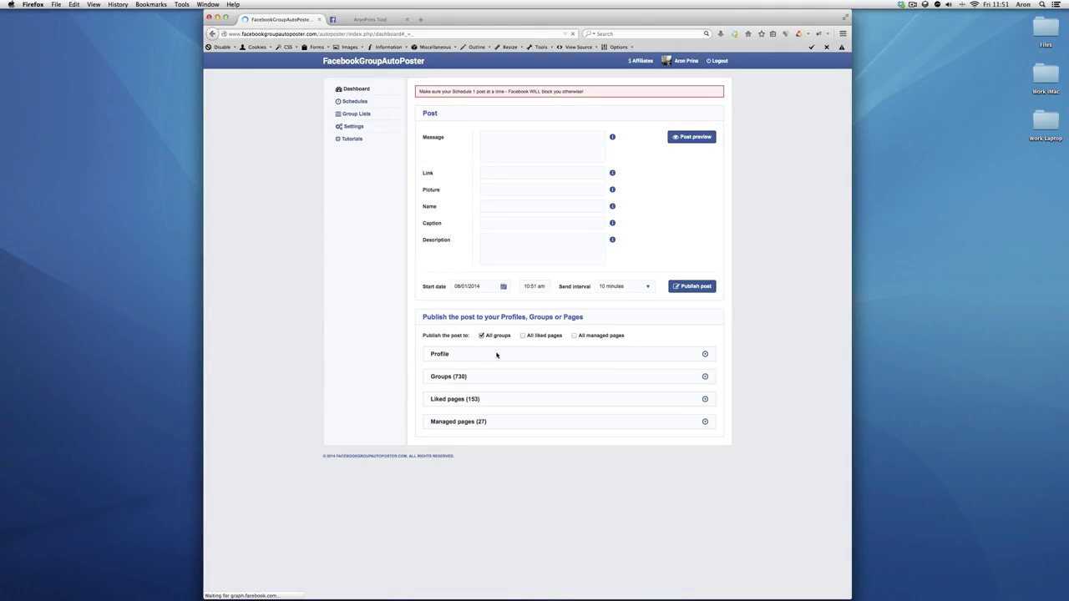
pyautogui.click(705, 377)
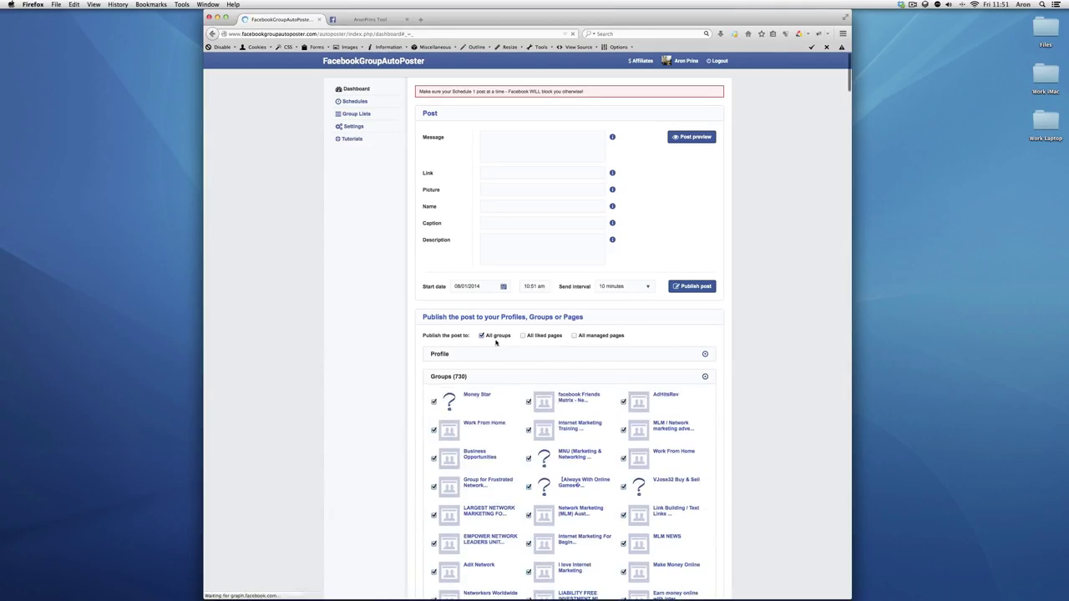
pyautogui.click(482, 335)
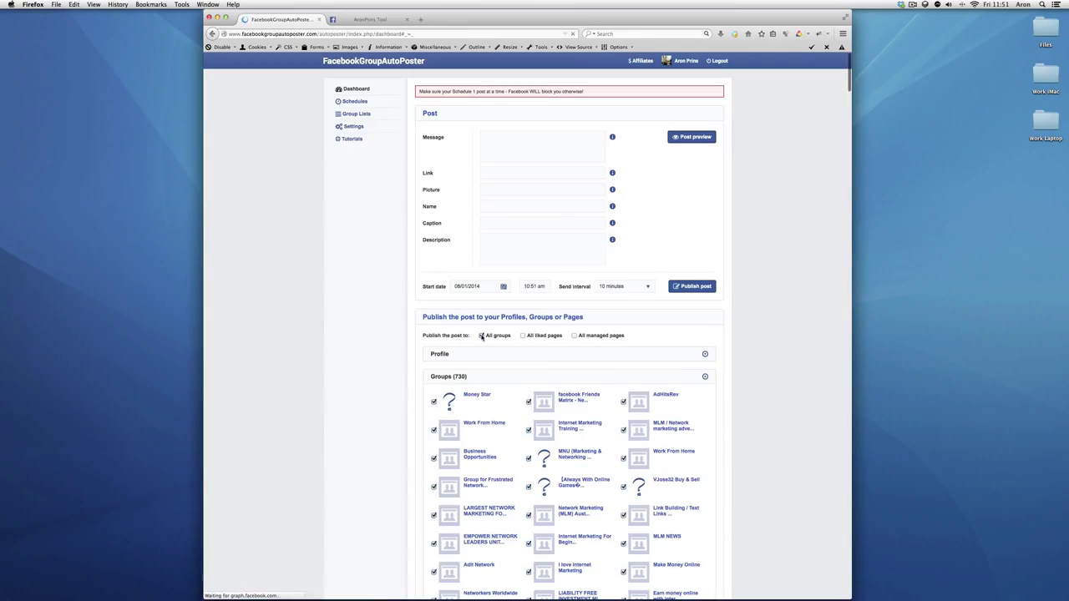
pyautogui.click(704, 376)
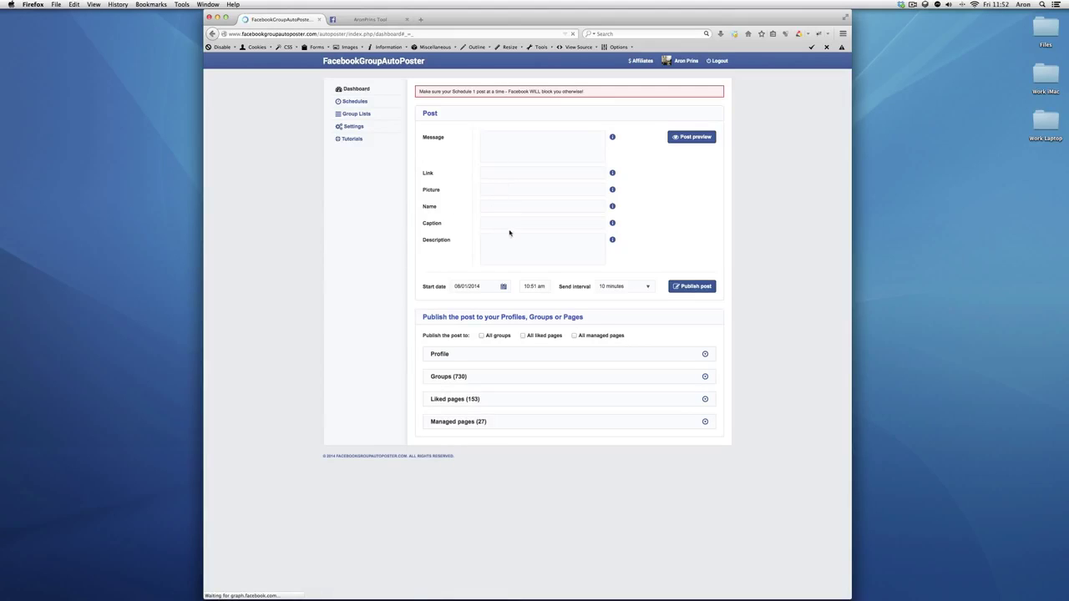
# Keep the start date, set the send interval to 5 minutes, and enter 'Test Message :)'
pyautogui.click(495, 285)
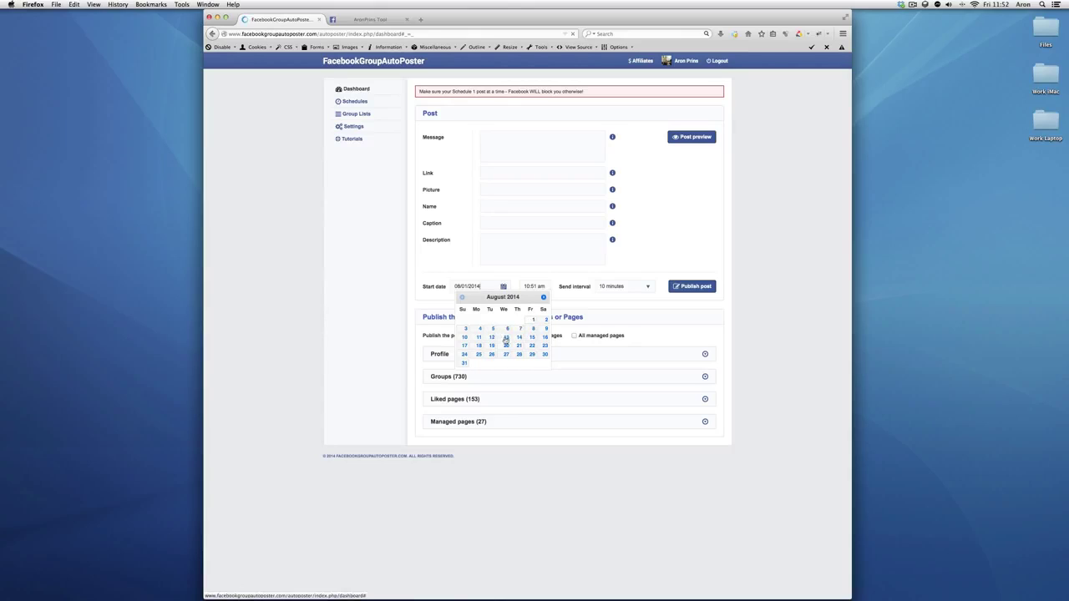
pyautogui.click(543, 296)
pyautogui.click(542, 297)
pyautogui.click(580, 269)
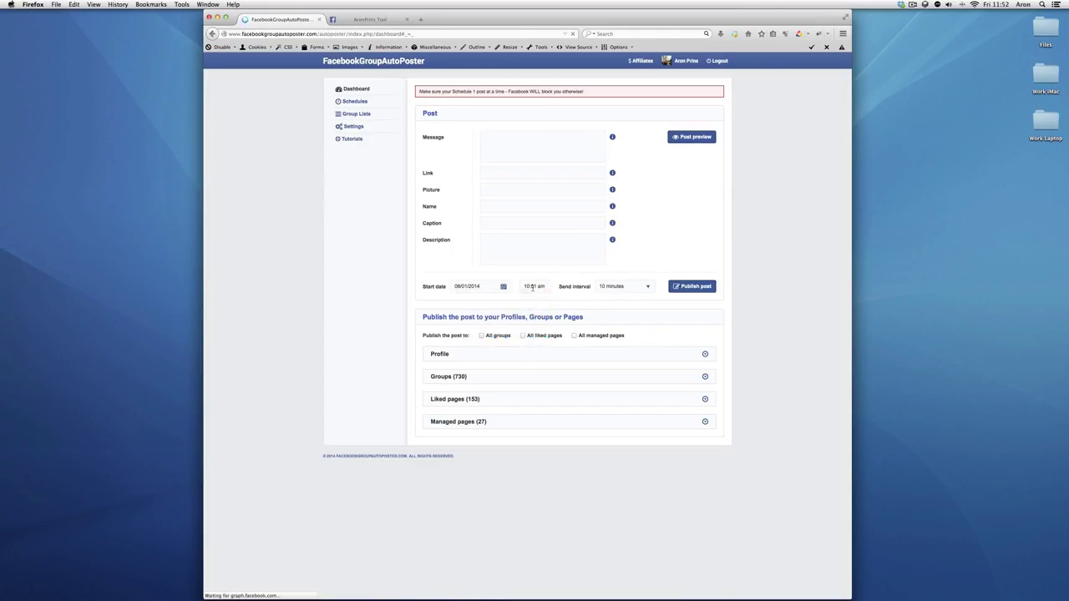
pyautogui.click(618, 287)
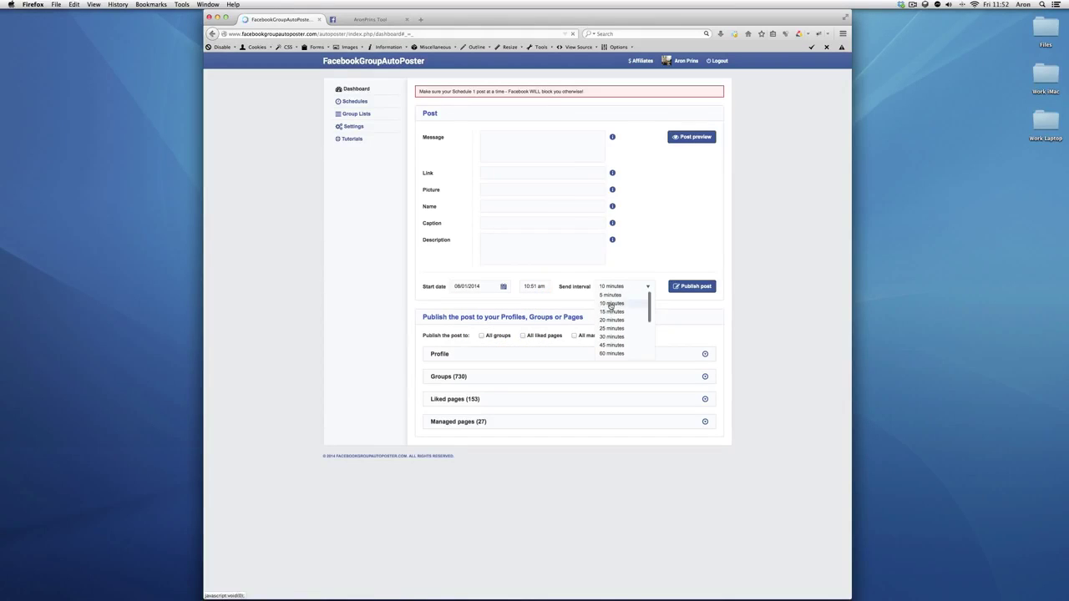
pyautogui.click(610, 295)
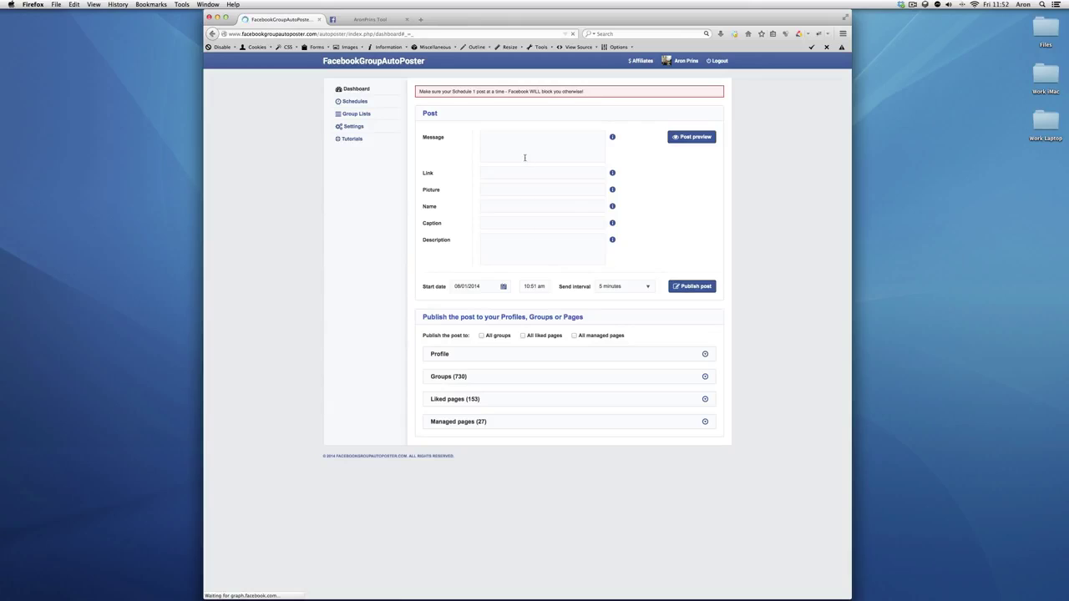
pyautogui.write('Test Message :)')
# Find the Facebook Group Poster group in the groups list, keeping the 5-minute interval
pyautogui.click(705, 377)
pyautogui.press('super+f')
pyautogui.write('facebook group post')
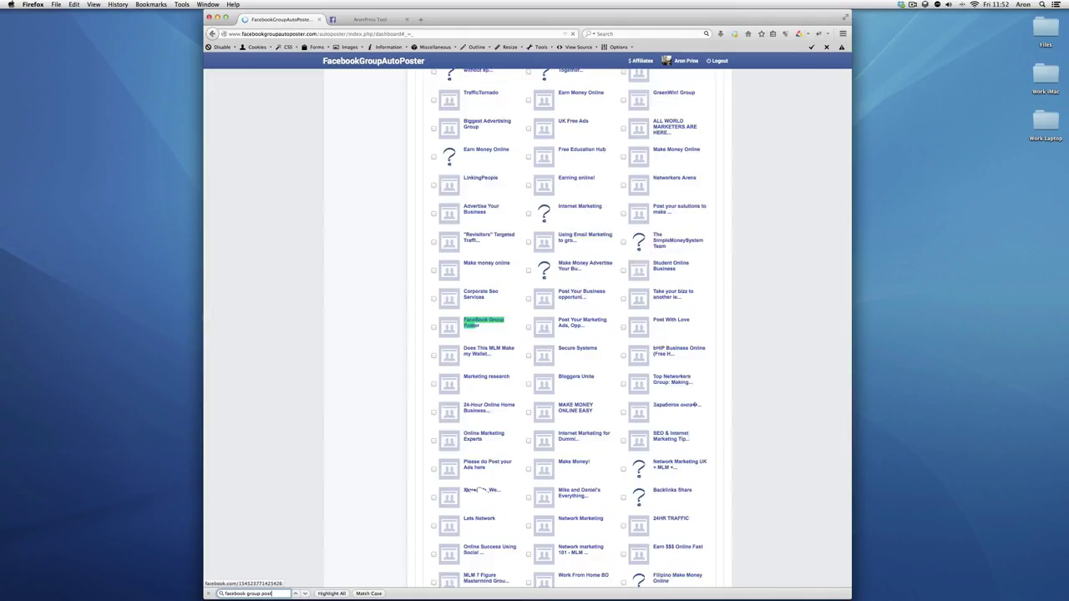
pyautogui.press('Return')
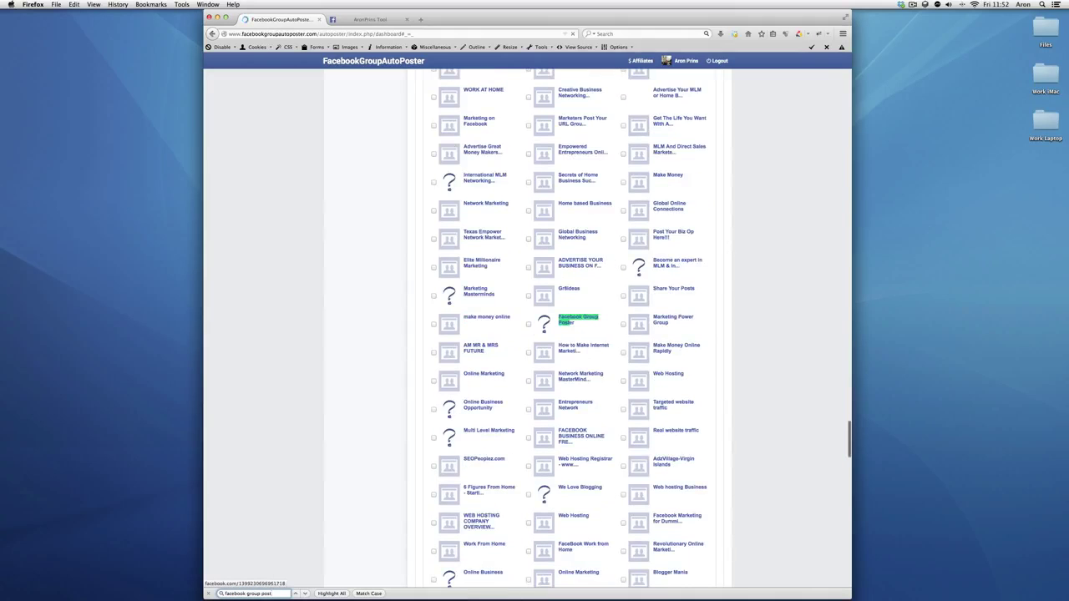
pyautogui.press('Escape')
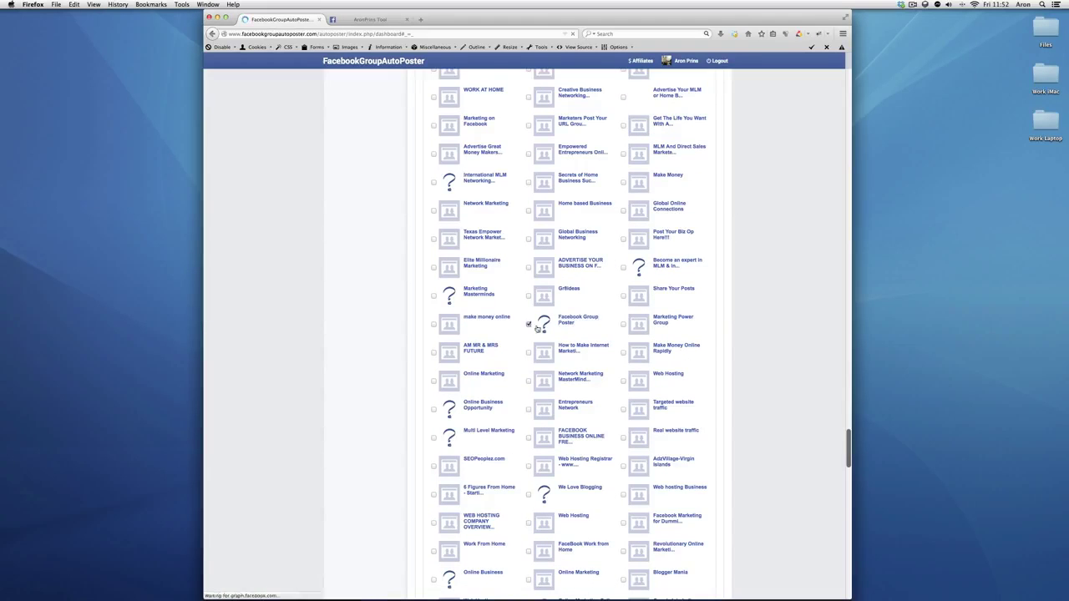
pyautogui.scroll(10, 727, 375)
pyautogui.scroll(12, 692, 344)
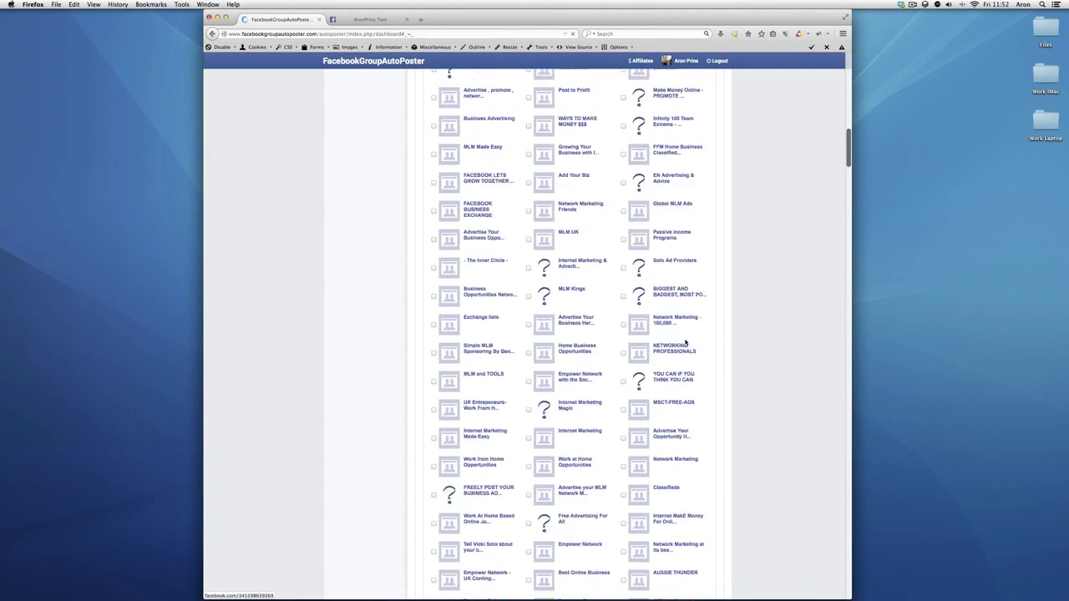
pyautogui.click(705, 377)
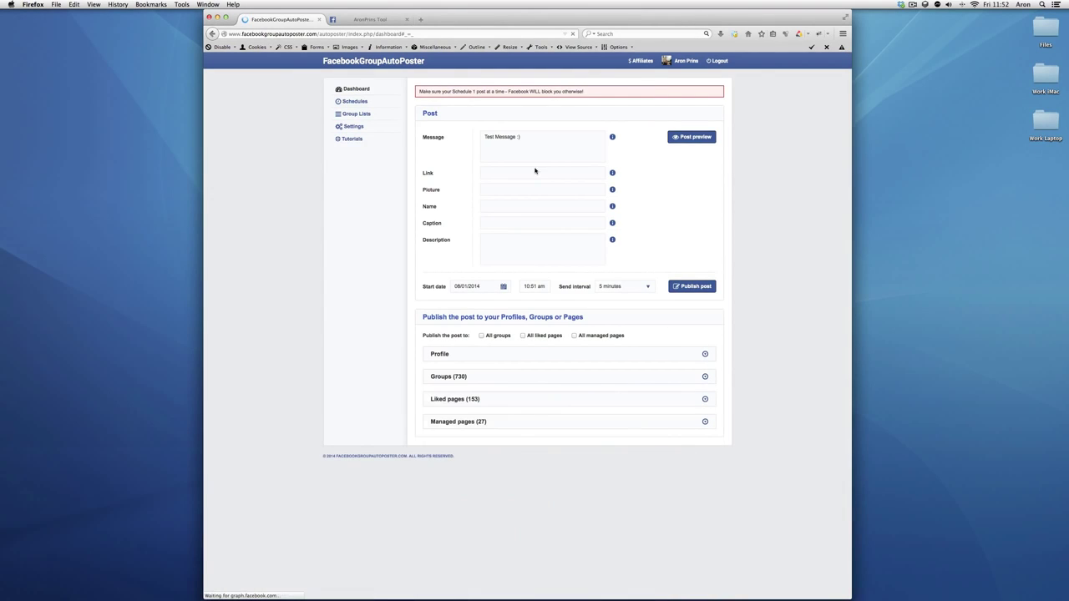
pyautogui.press('F2')
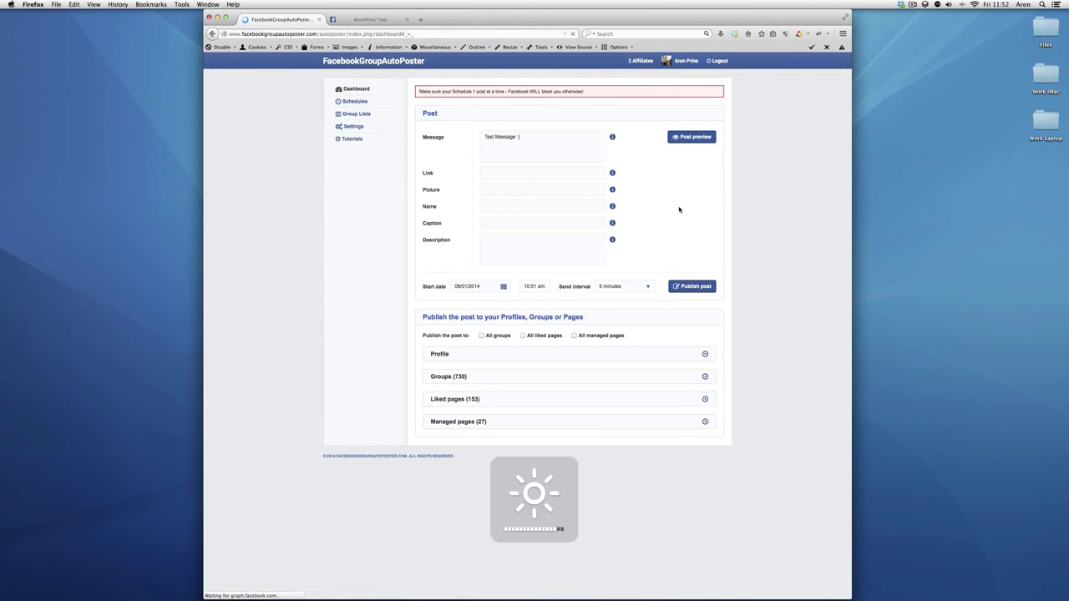
pyautogui.press('F2')
pyautogui.click(621, 289)
pyautogui.click(614, 296)
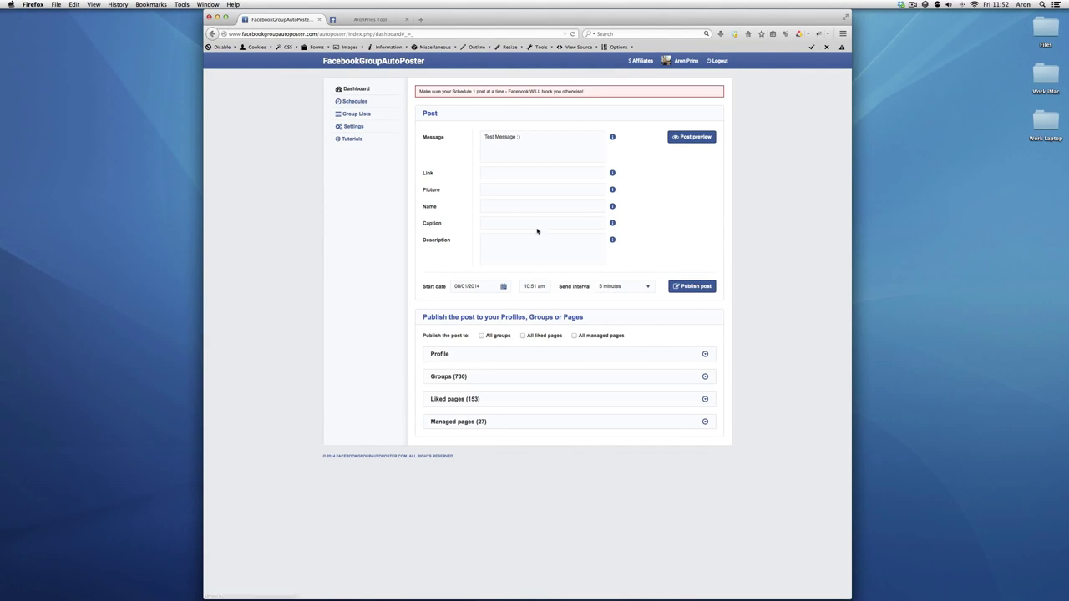
# Add the facebookgroupautoposter.com link and publish the test post
pyautogui.write('http:/')
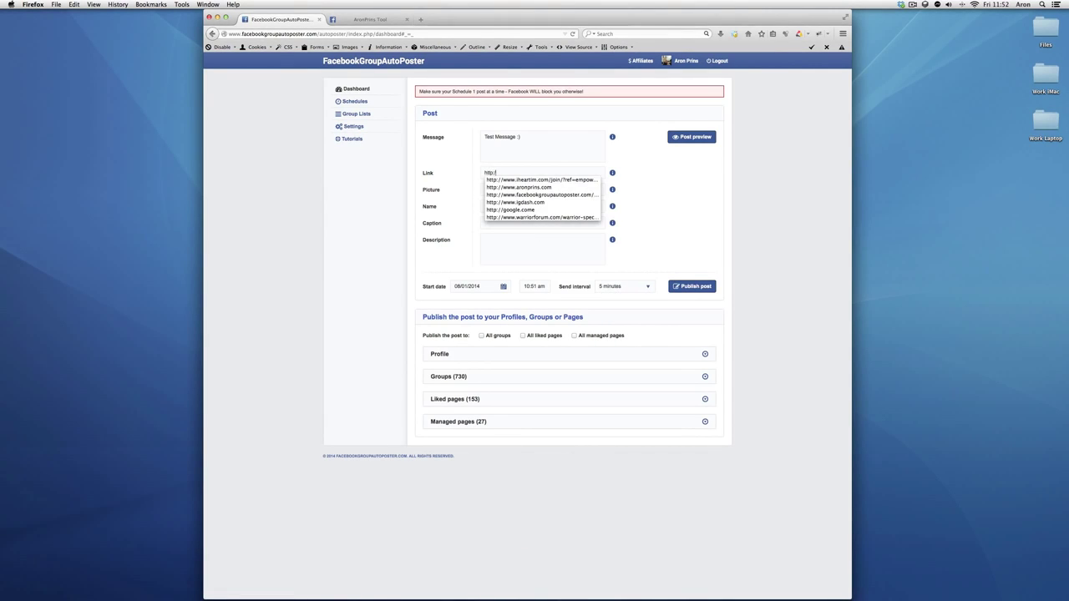
pyautogui.write('/www.facebookgrou')
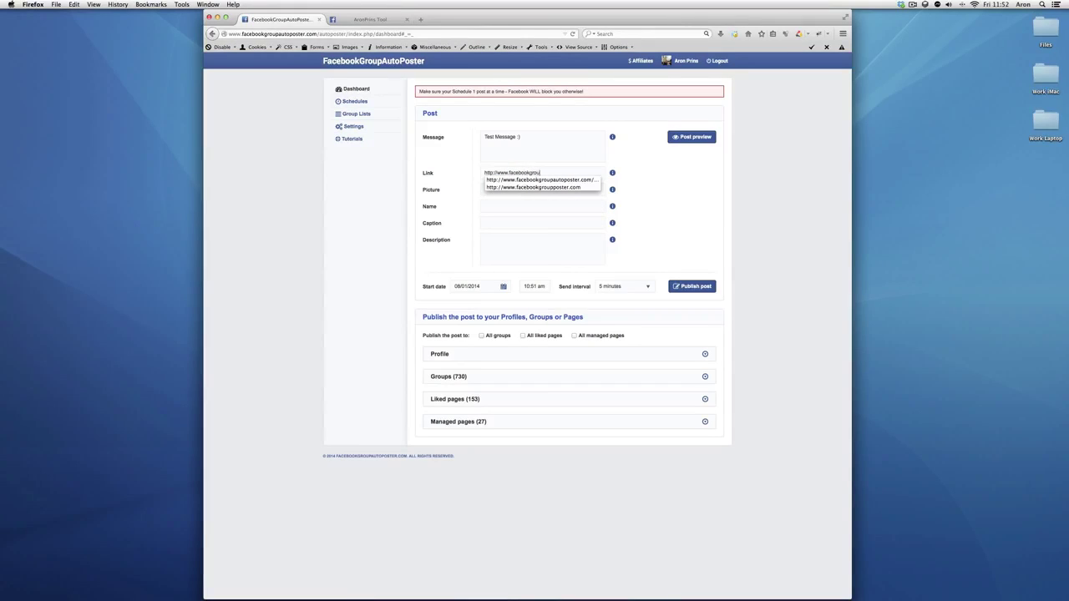
pyautogui.press('Down')
pyautogui.press('Down')
pyautogui.press('Return')
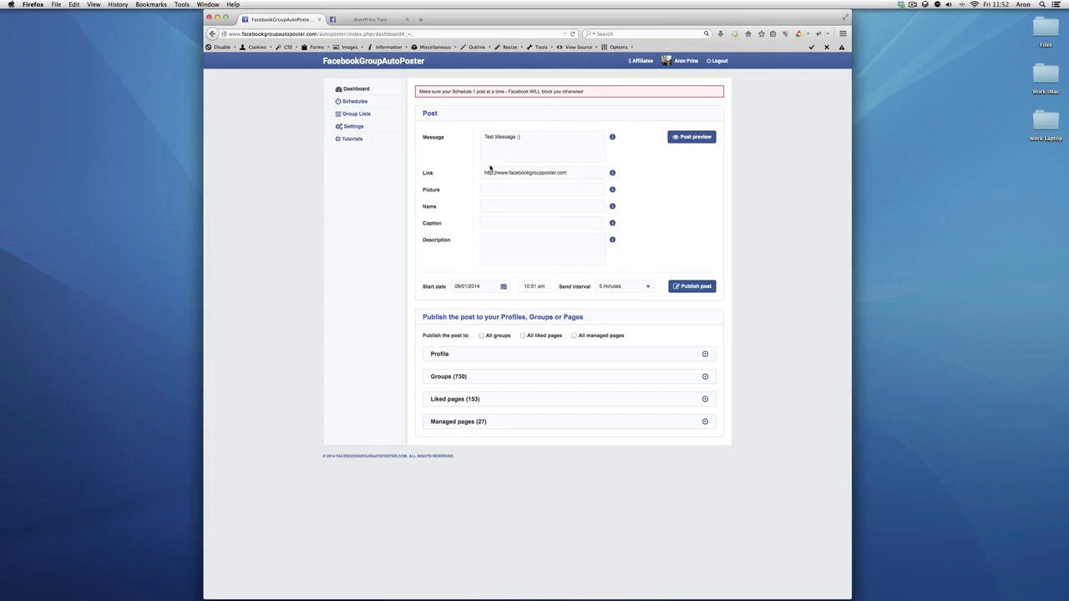
pyautogui.press('Down')
pyautogui.press('Return')
pyautogui.press('Tab')
pyautogui.click(678, 286)
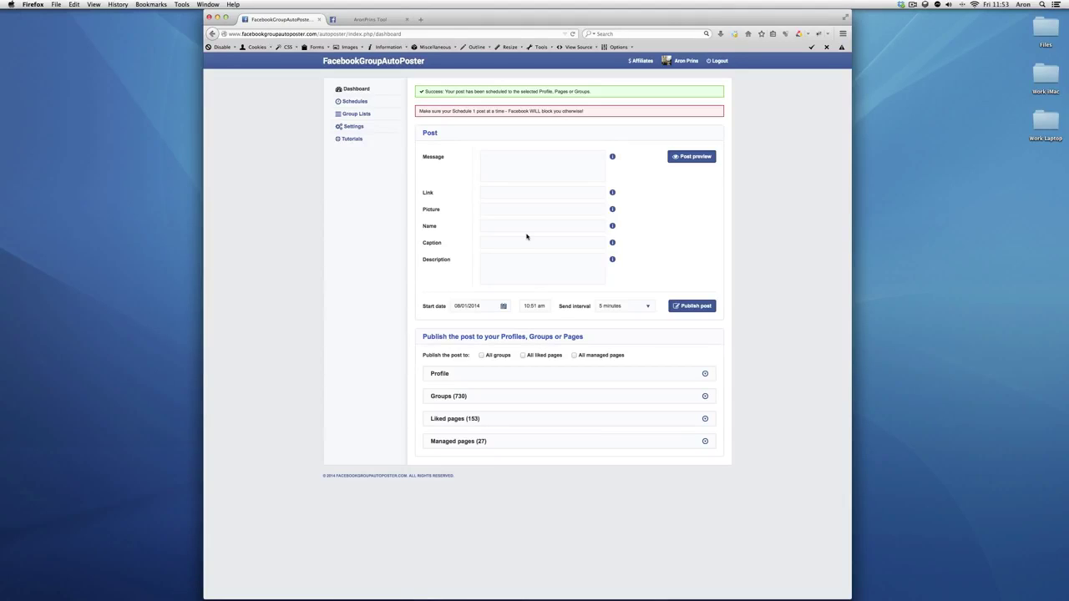
# In the Schedules queue, preview the queued test post and open it as Edit post #1932
pyautogui.click(345, 101)
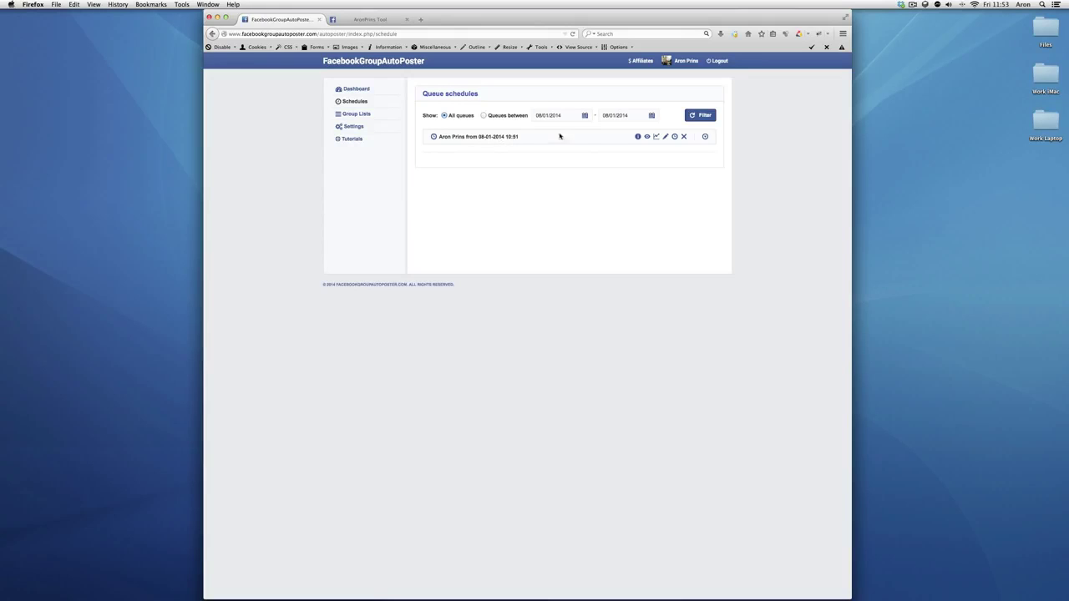
pyautogui.moveTo(638, 137)
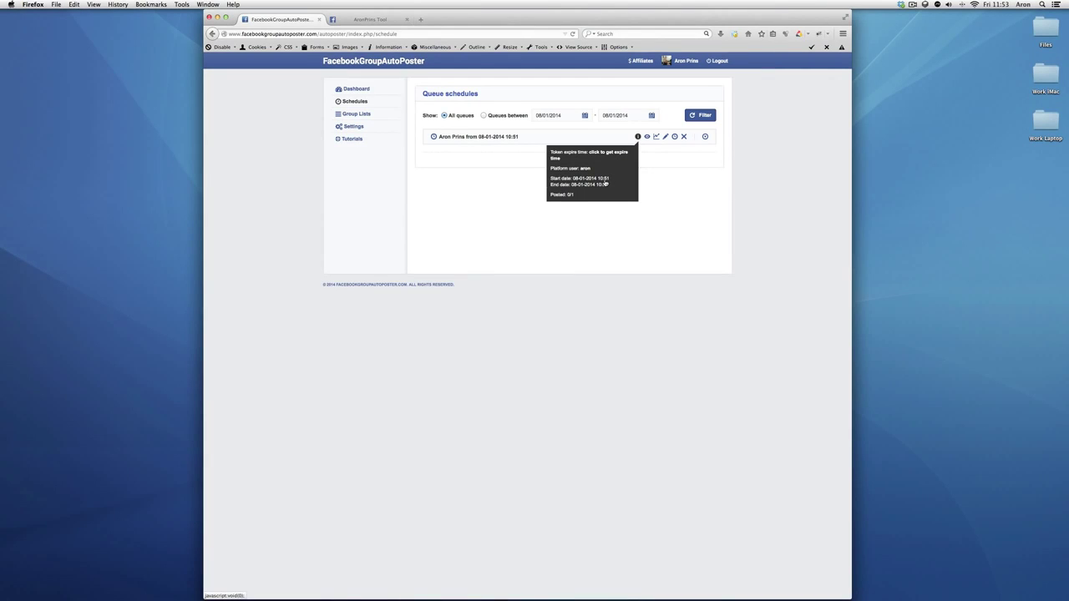
pyautogui.click(646, 137)
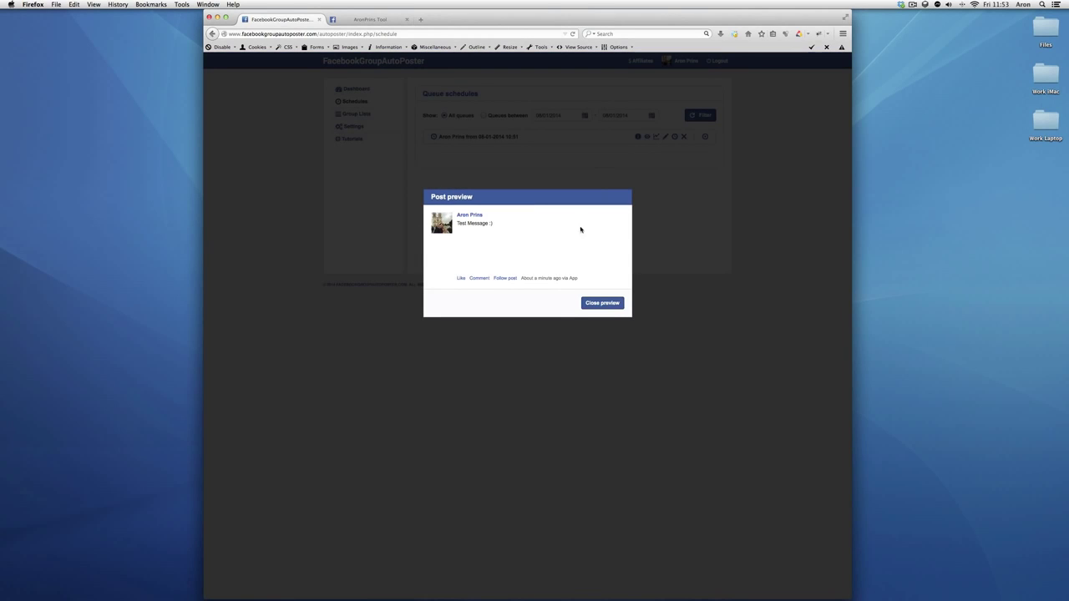
pyautogui.click(585, 304)
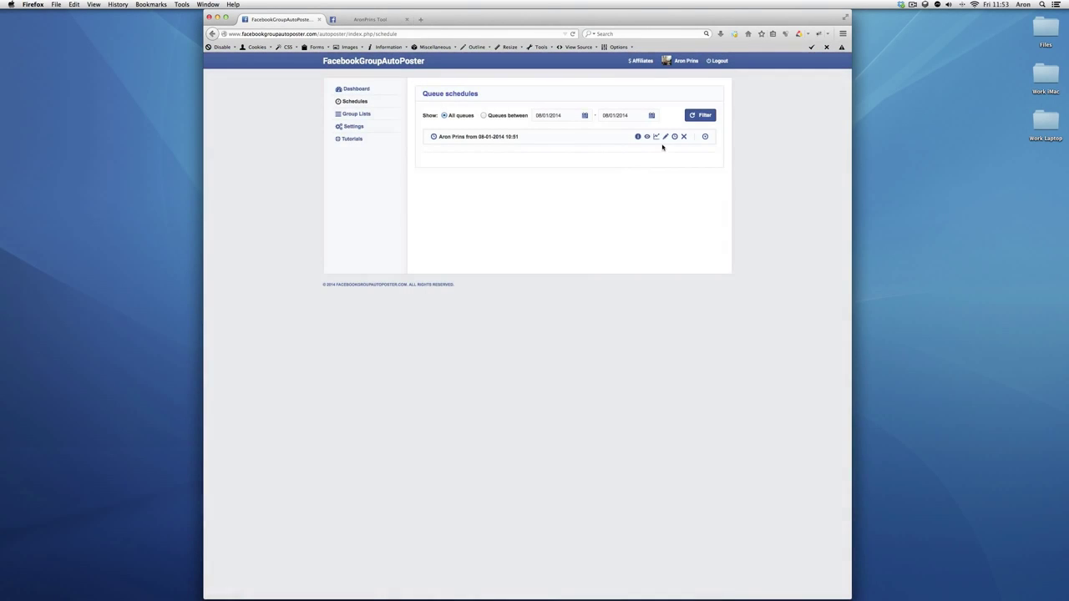
pyautogui.click(666, 137)
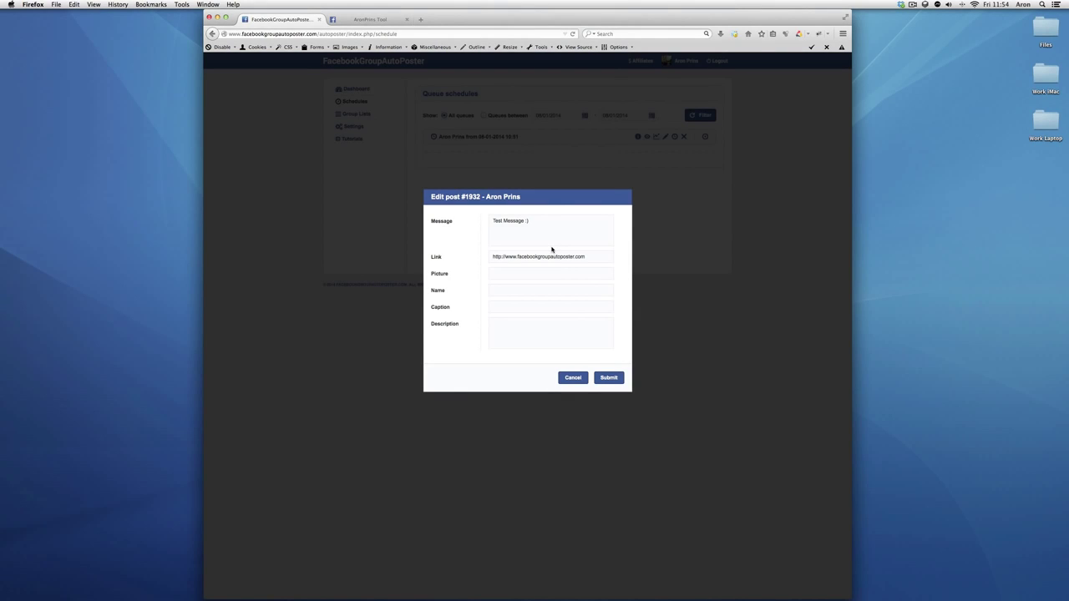
# Close the edit form, cancel the Repeat post dialog at 10 minutes, and view the row's info
pyautogui.click(566, 377)
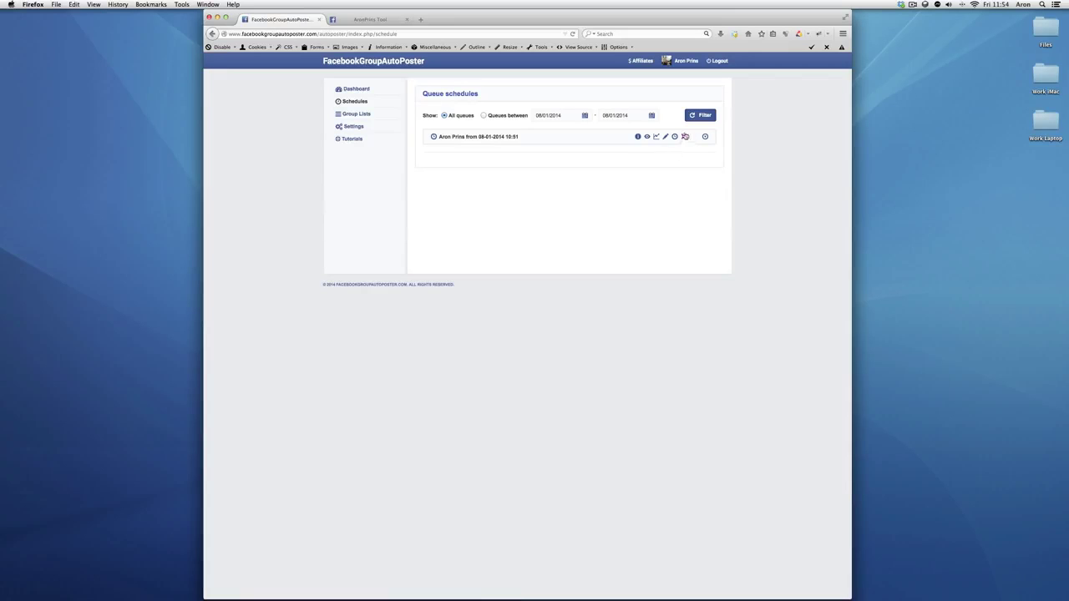
pyautogui.click(675, 136)
pyautogui.click(509, 236)
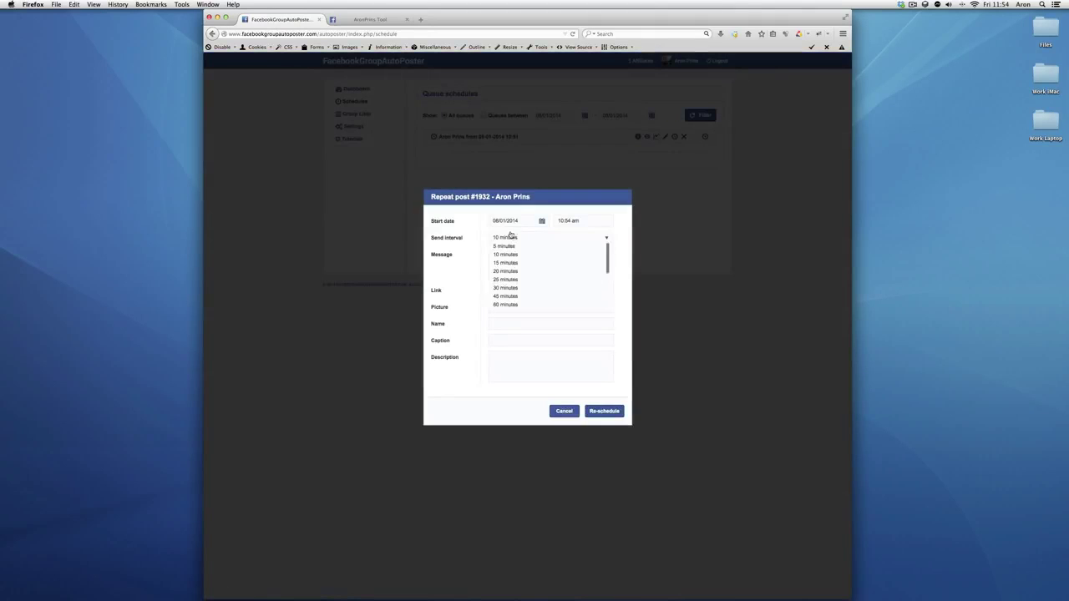
pyautogui.click(513, 246)
pyautogui.click(509, 237)
pyautogui.click(448, 287)
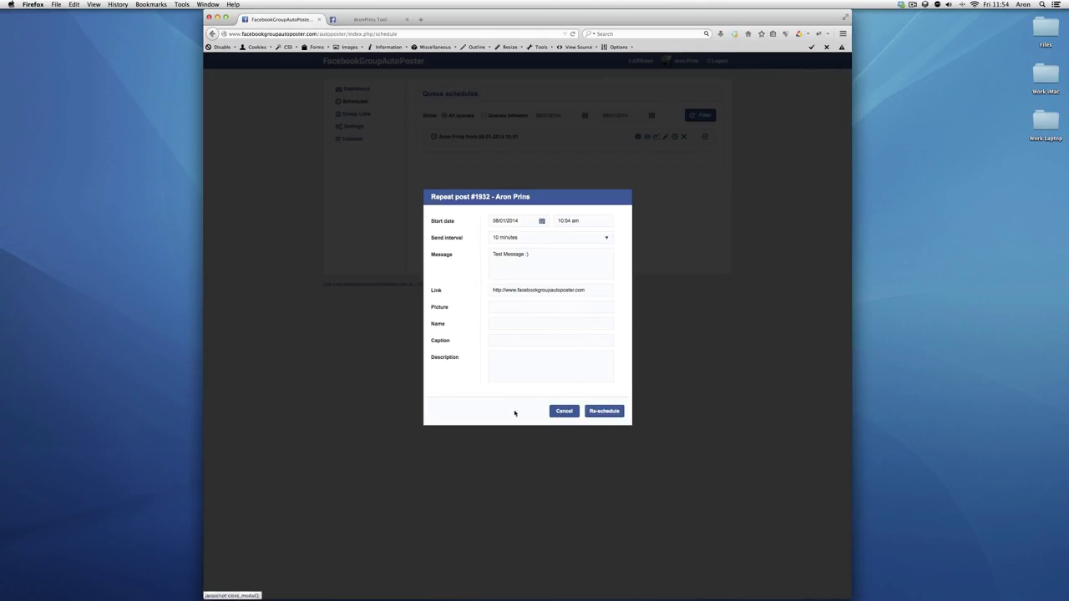
pyautogui.click(563, 412)
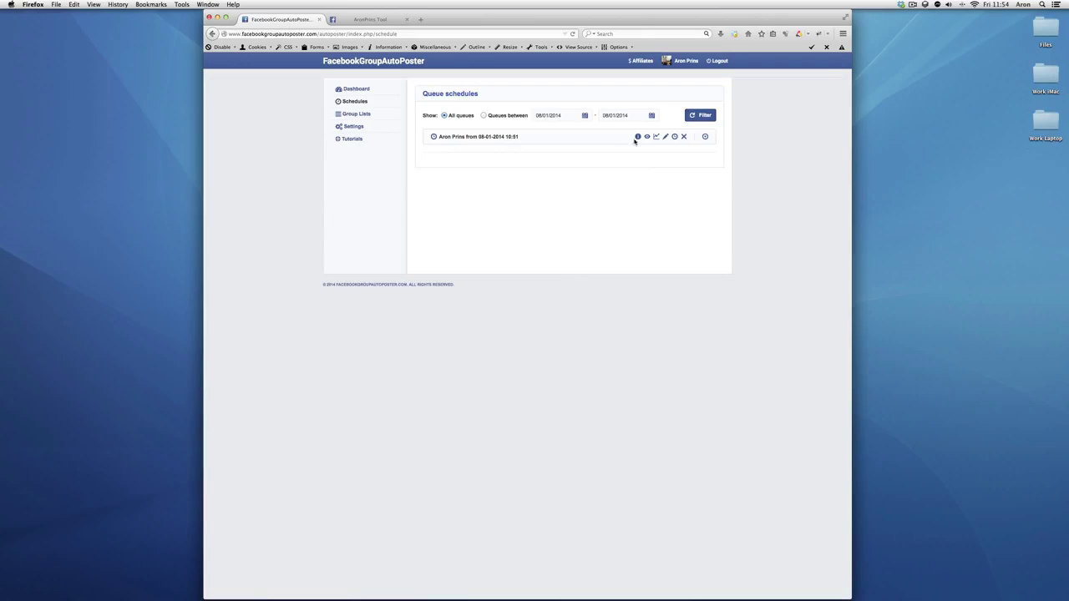
pyautogui.moveTo(639, 138)
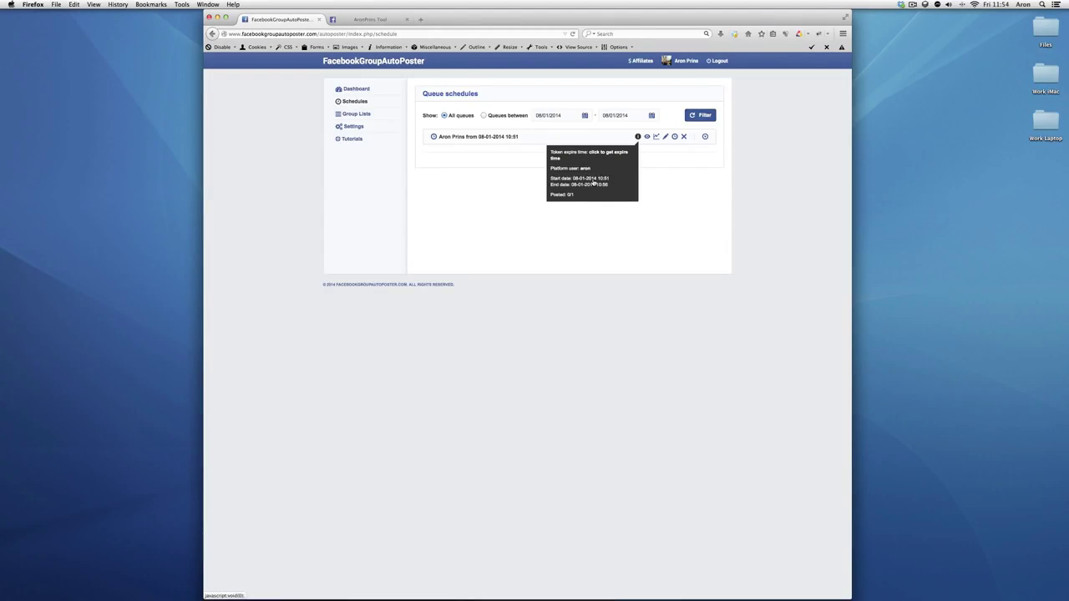
# Start a new group list named Main Opps from the Group Lists page
pyautogui.click(351, 115)
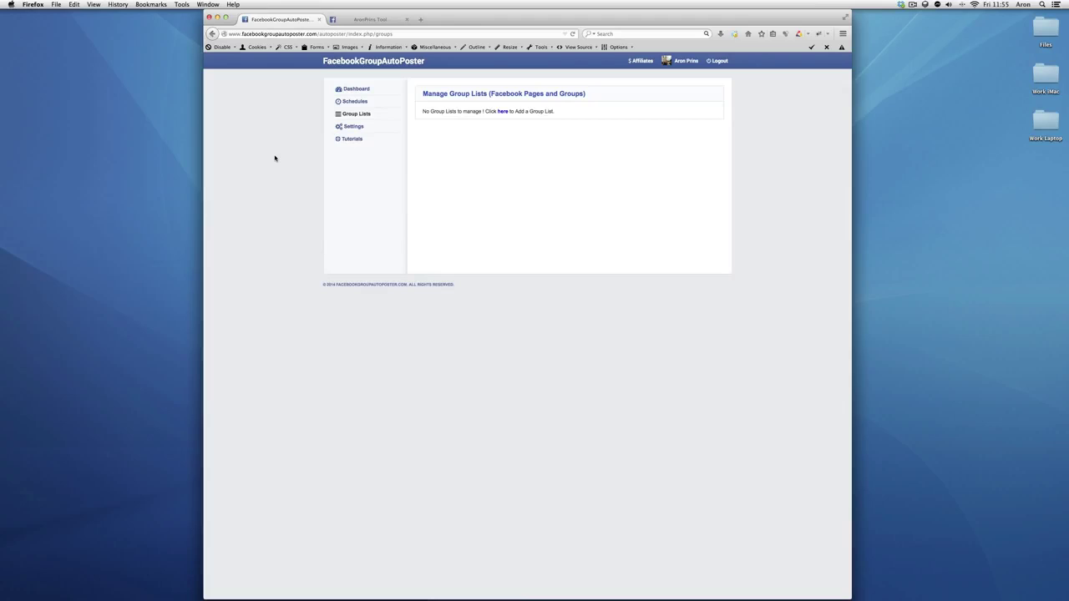
pyautogui.click(503, 112)
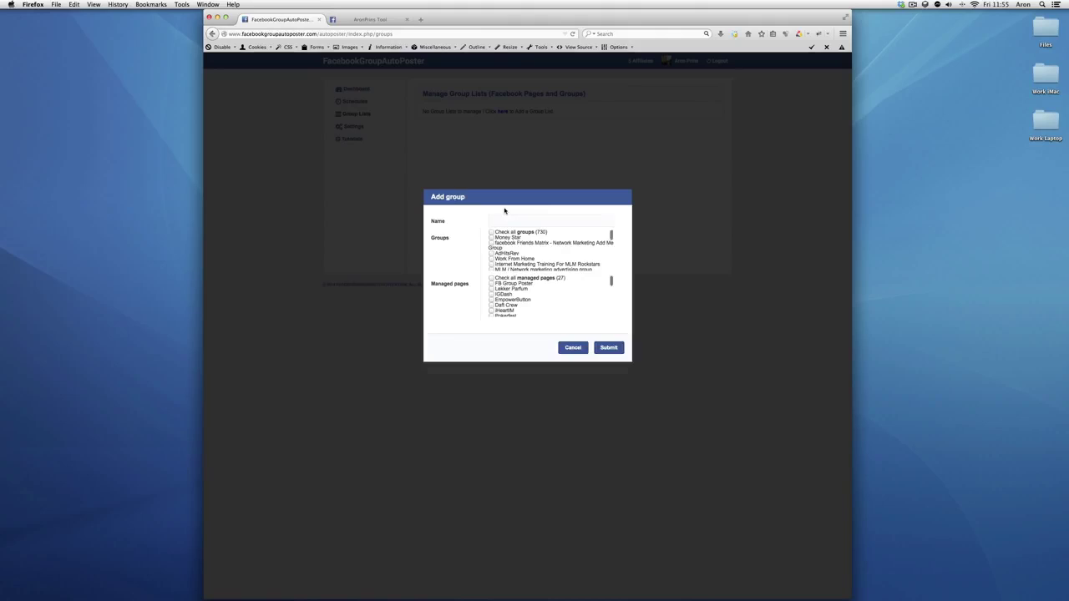
pyautogui.scroll(-5, 508, 254)
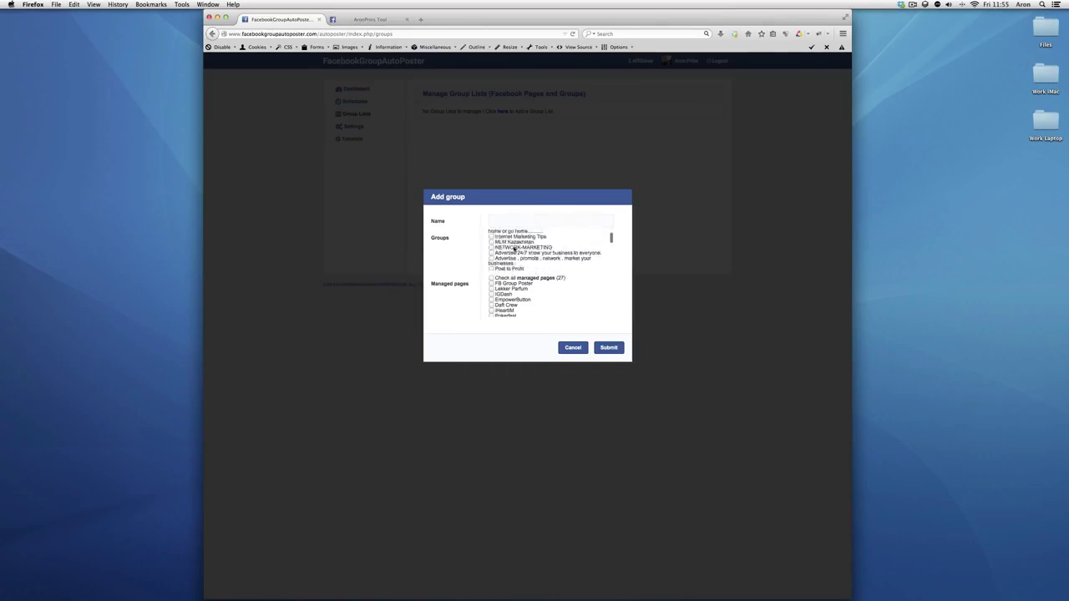
pyautogui.scroll(-6, 514, 248)
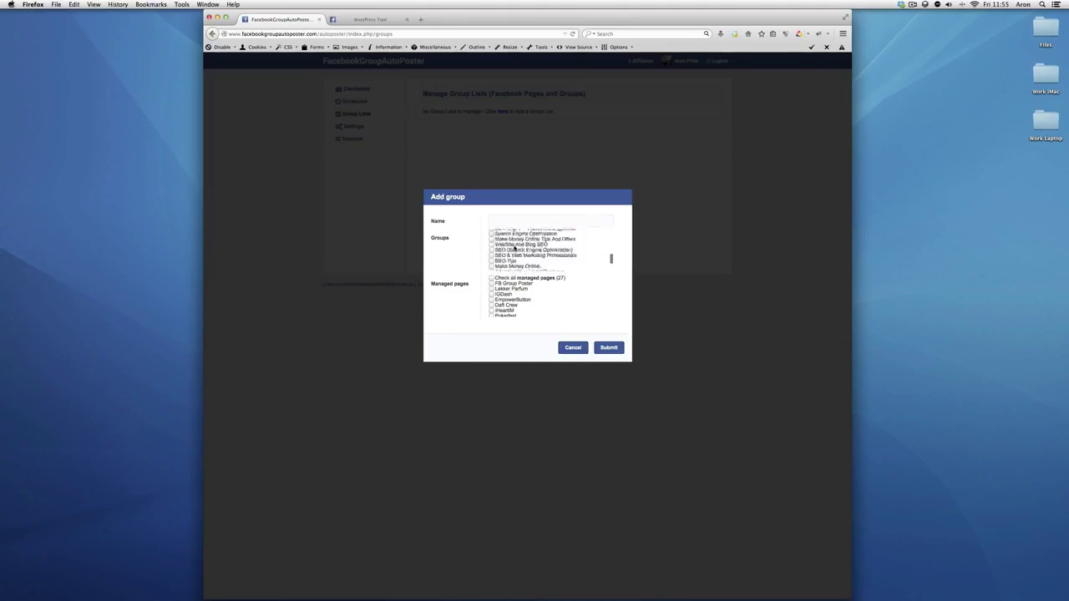
pyautogui.scroll(12, 514, 248)
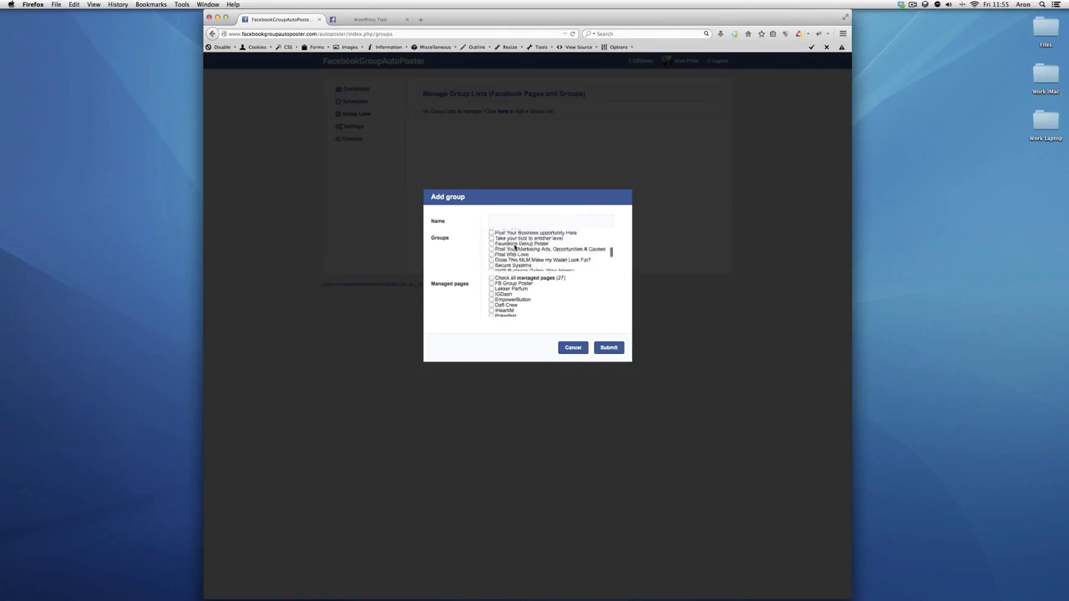
pyautogui.click(507, 221)
pyautogui.write('Main Oppo')
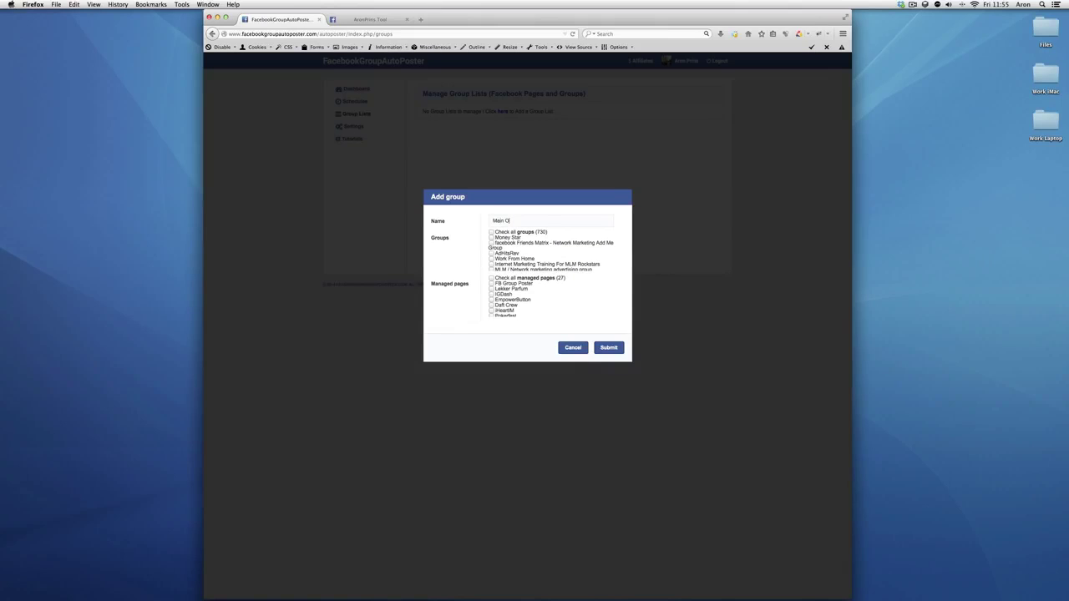
# Include all groups in the list except MNU (Marketing & Networking University)
pyautogui.click(492, 232)
pyautogui.scroll(-3, 501, 242)
pyautogui.scroll(-1, 504, 247)
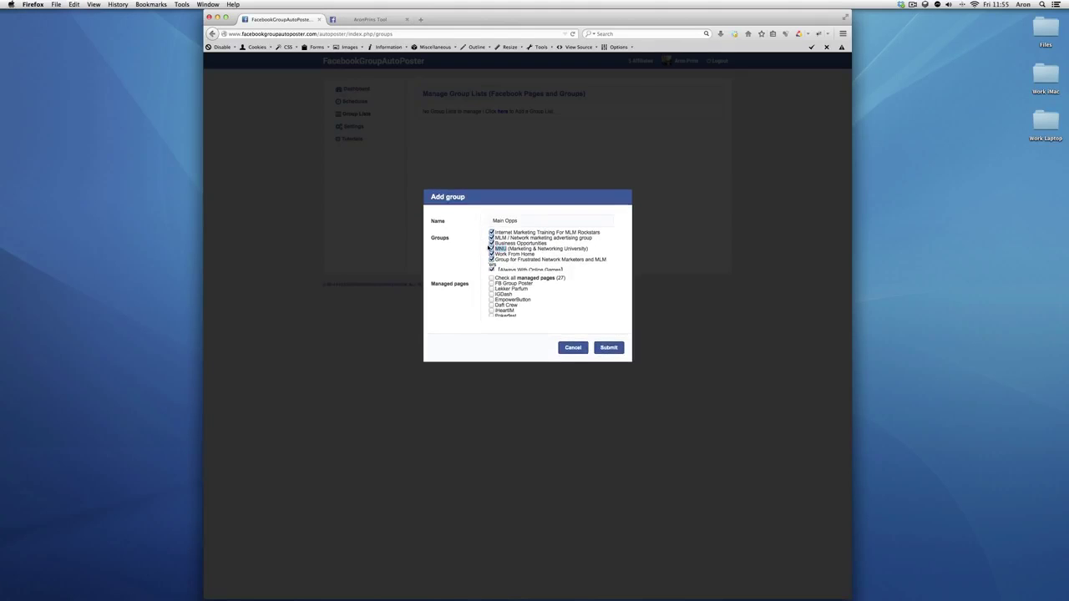
pyautogui.click(509, 250)
pyautogui.click(491, 248)
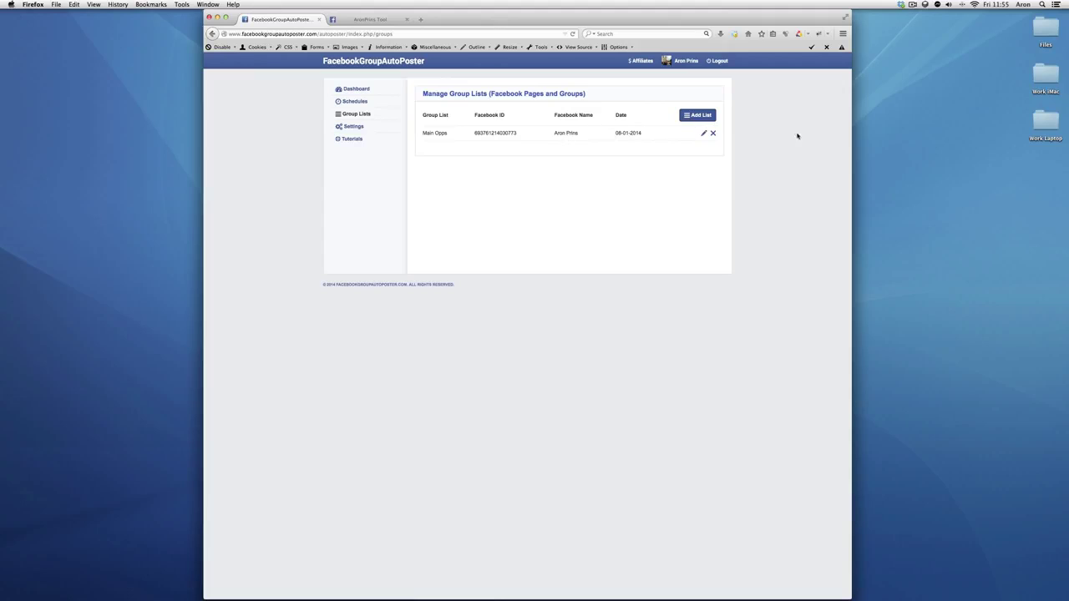
# Select Main Opps under Defined Group Lists on the dashboard, then view the schedules queue
pyautogui.click(340, 90)
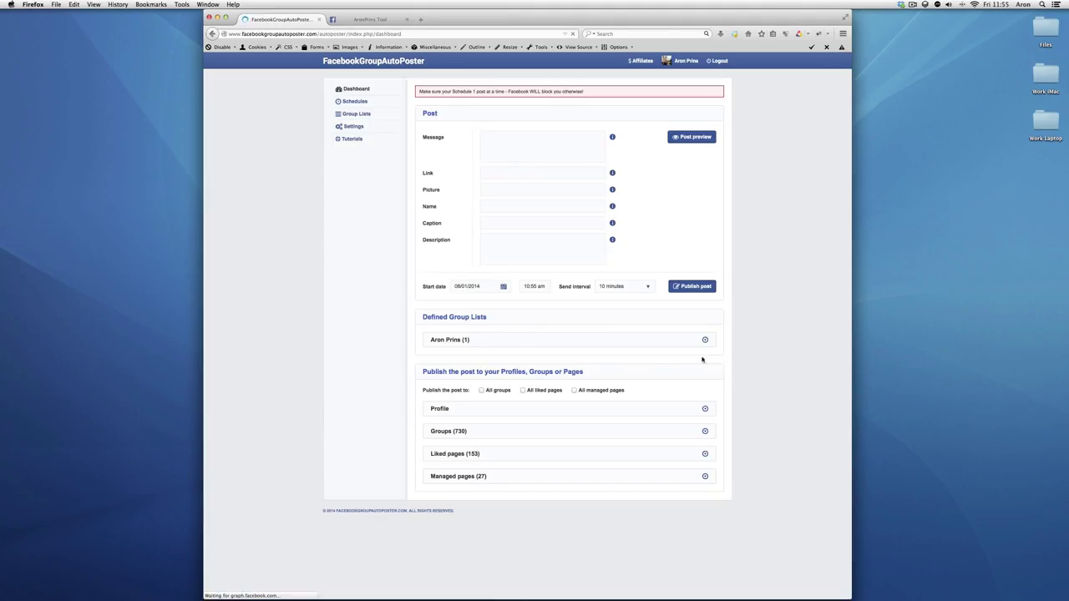
pyautogui.click(704, 342)
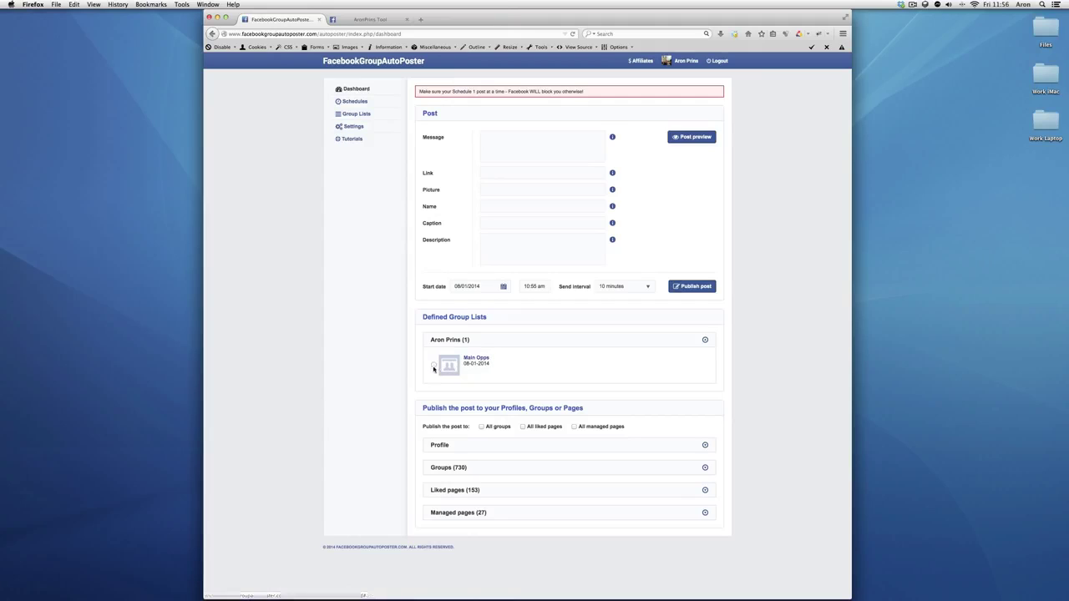
pyautogui.click(433, 367)
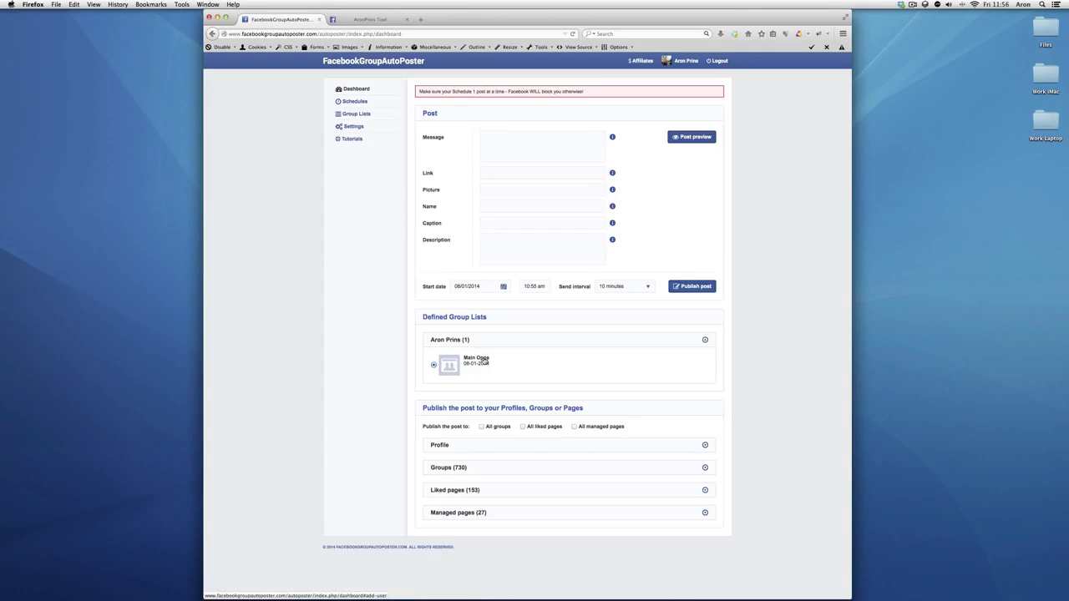
pyautogui.click(357, 102)
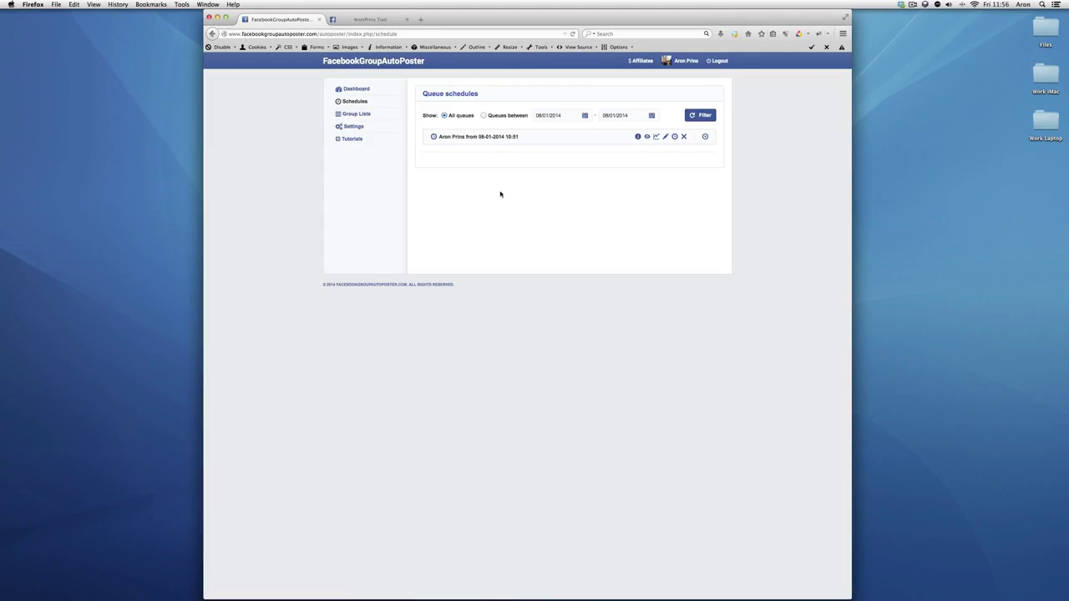
# Open the Facebook Group Poster group in a new tab and confirm the test post appeared
pyautogui.click(704, 136)
pyautogui.rightClick(476, 153)
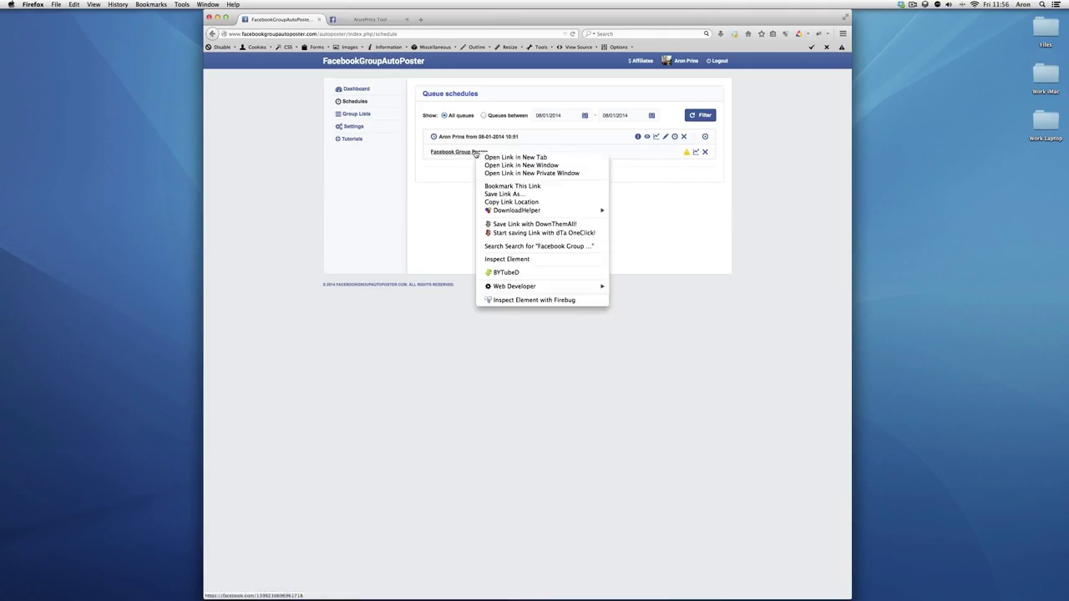
pyautogui.click(493, 158)
pyautogui.click(282, 18)
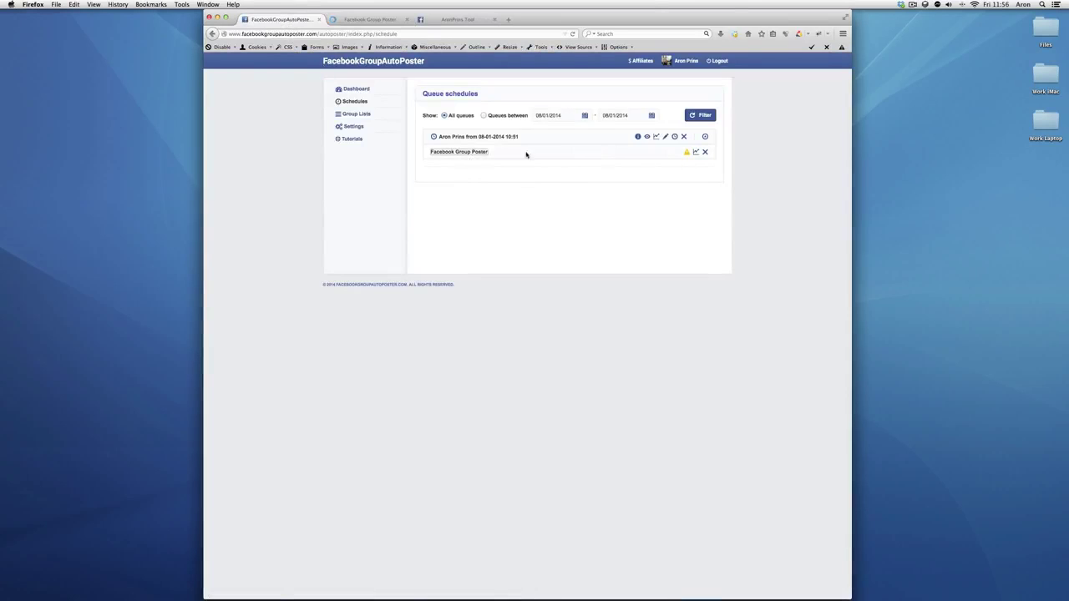
pyautogui.click(355, 18)
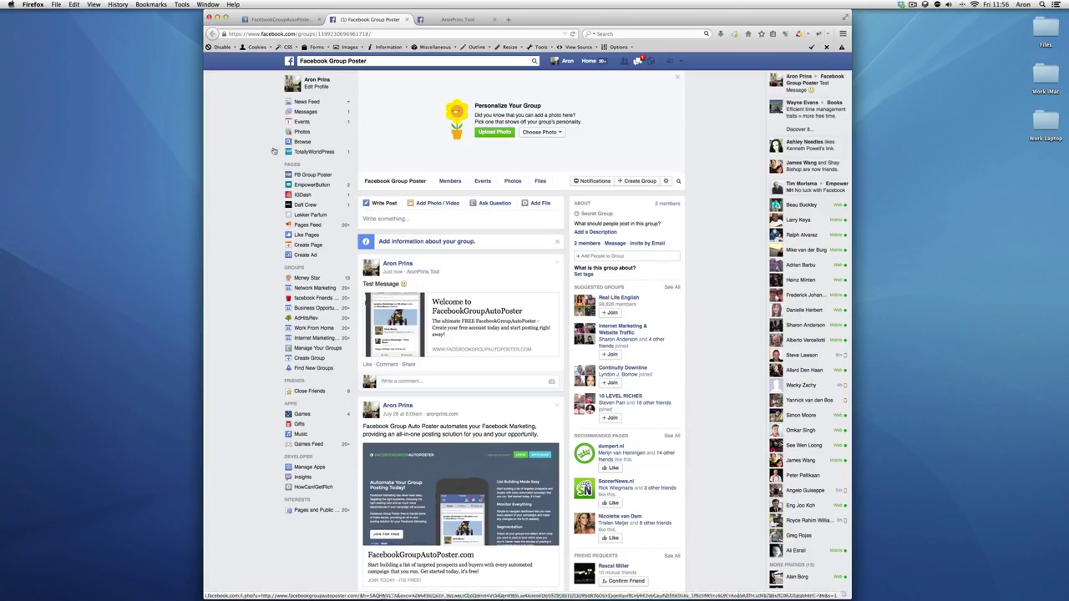
pyautogui.click(280, 18)
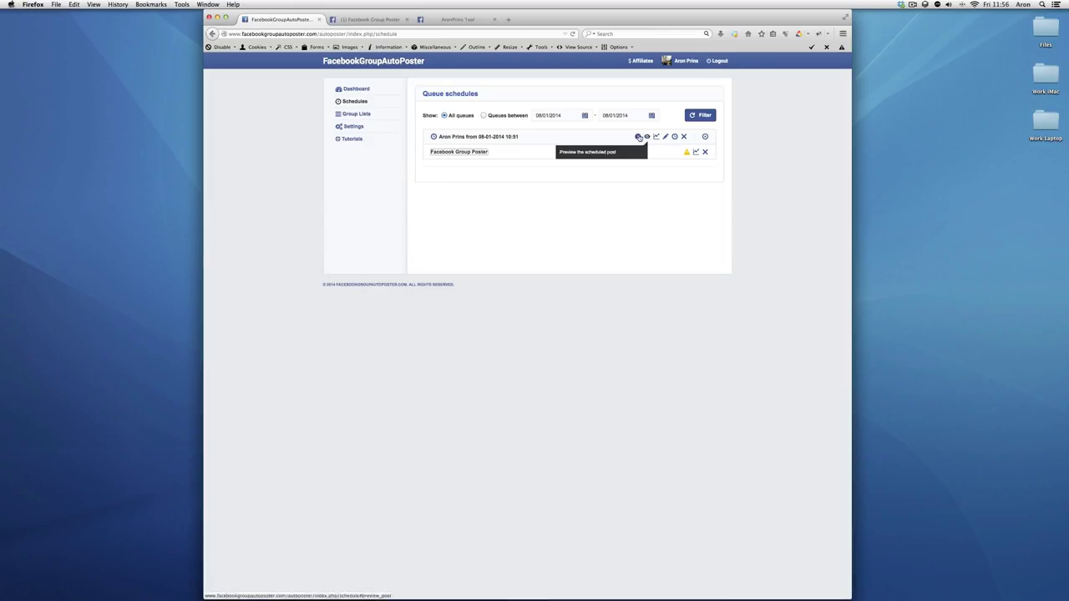
# Show the queued post's target groups again, then go to the Tutorials page
pyautogui.moveTo(637, 138)
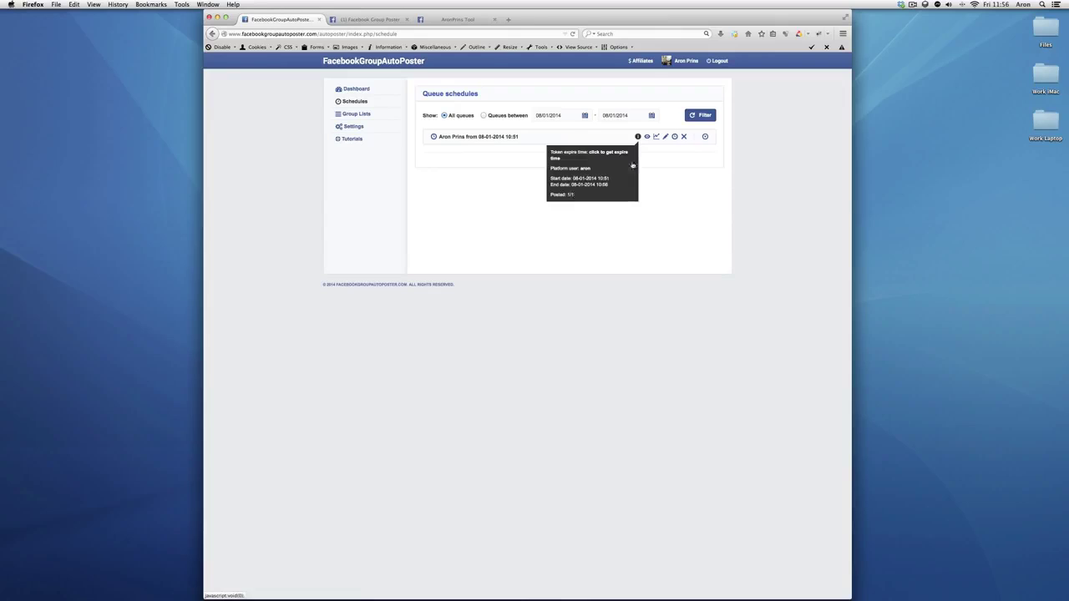
pyautogui.click(705, 137)
pyautogui.moveTo(685, 153)
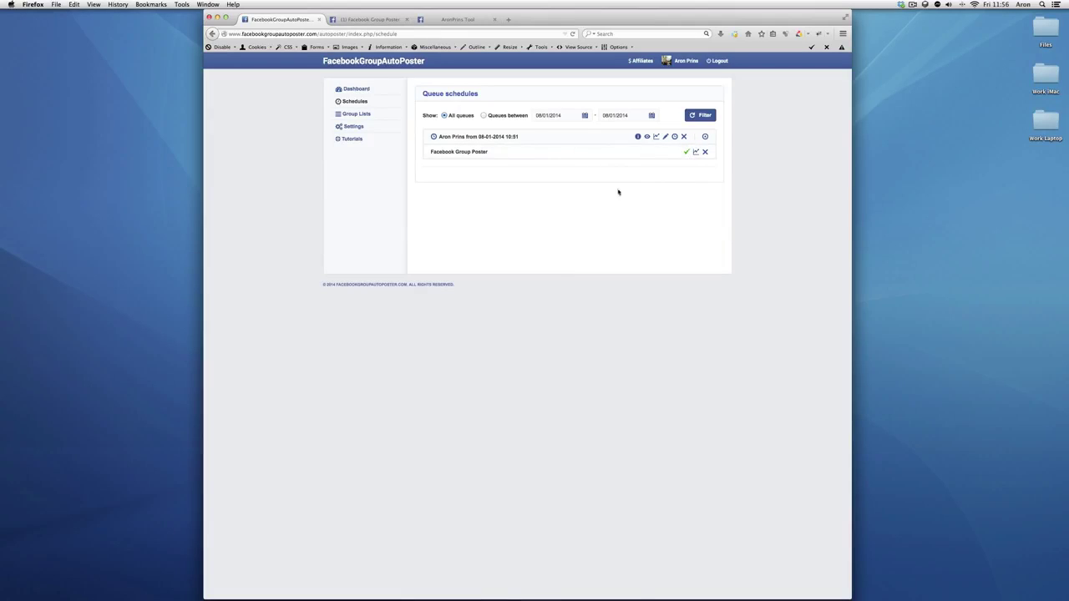
pyautogui.click(349, 140)
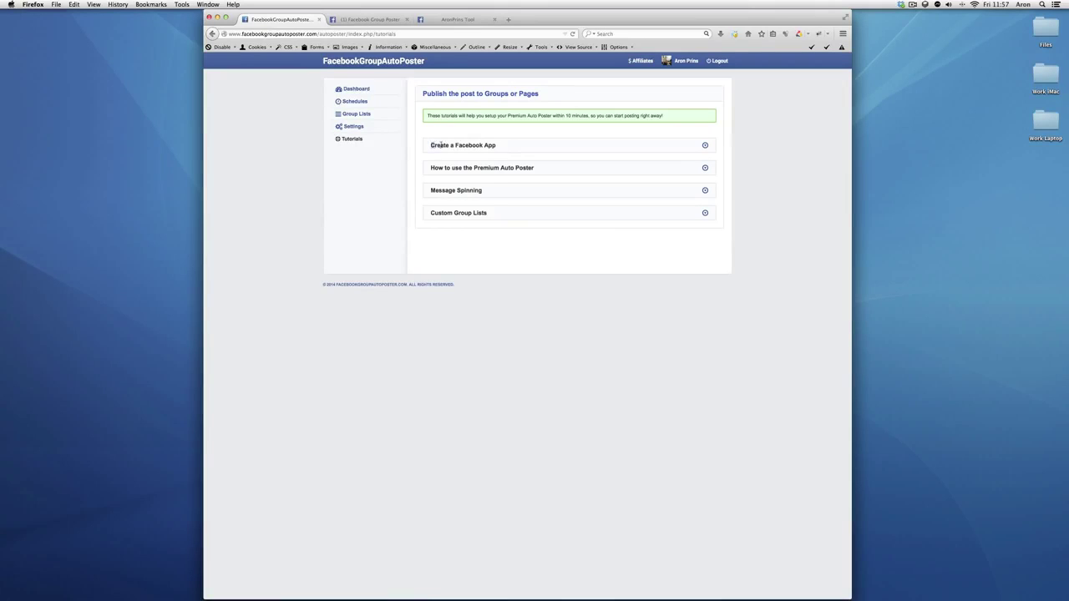
pyautogui.moveTo(430, 145); pyautogui.dragTo(498, 145)
pyautogui.moveTo(426, 171); pyautogui.dragTo(544, 172)
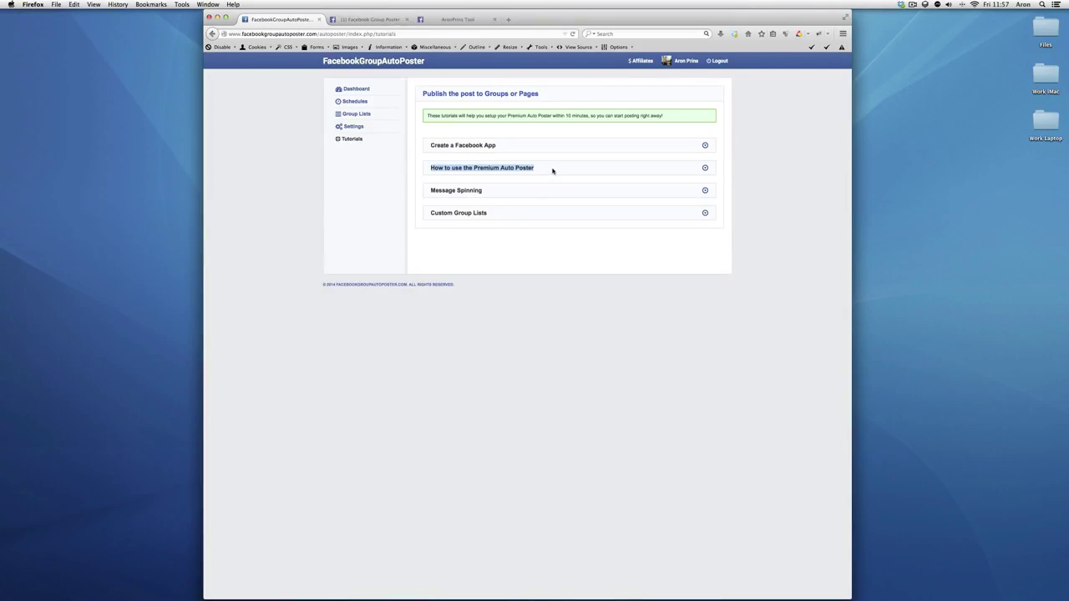
pyautogui.click(696, 202)
pyautogui.click(701, 199)
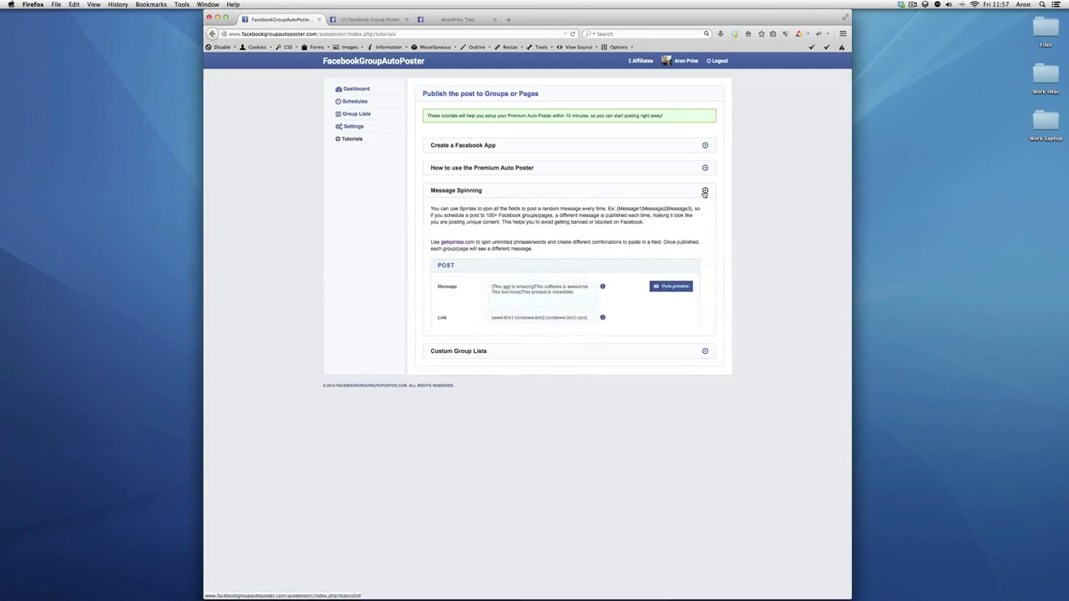
pyautogui.click(706, 201)
pyautogui.click(705, 214)
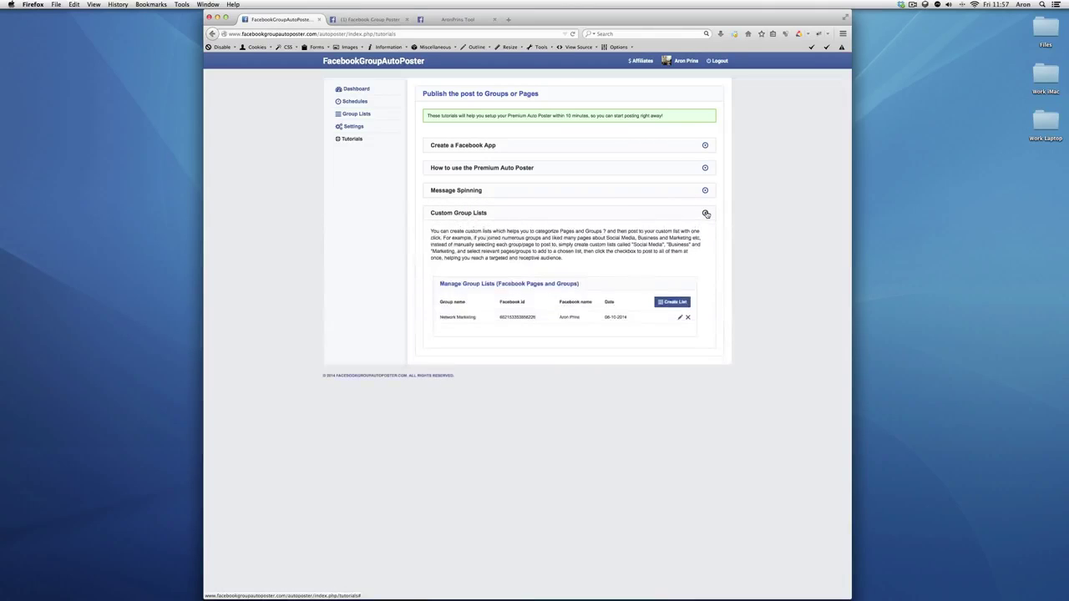
pyautogui.click(704, 214)
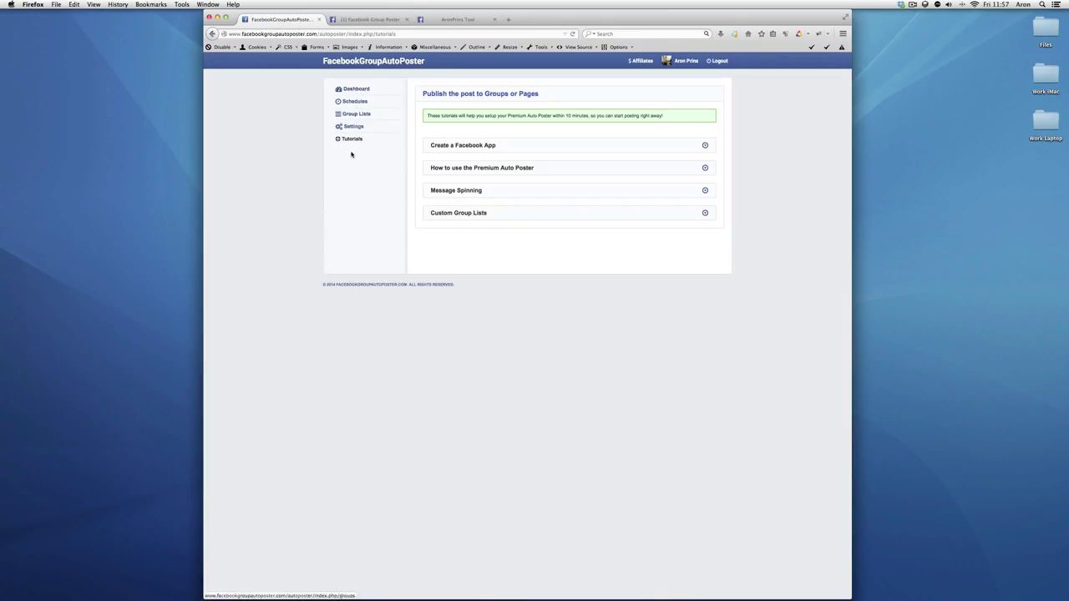
pyautogui.click(356, 88)
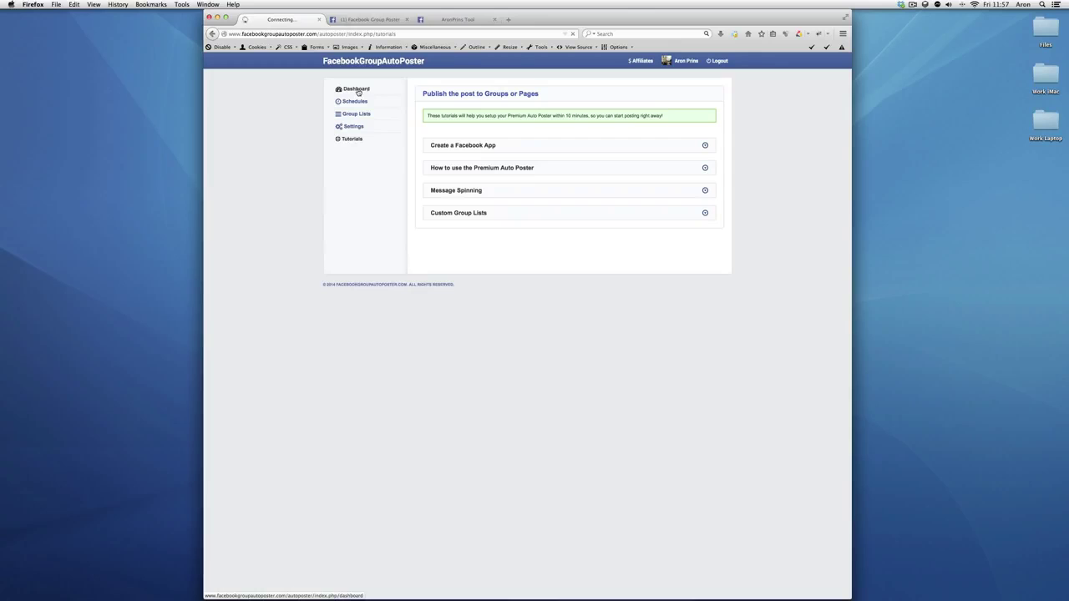